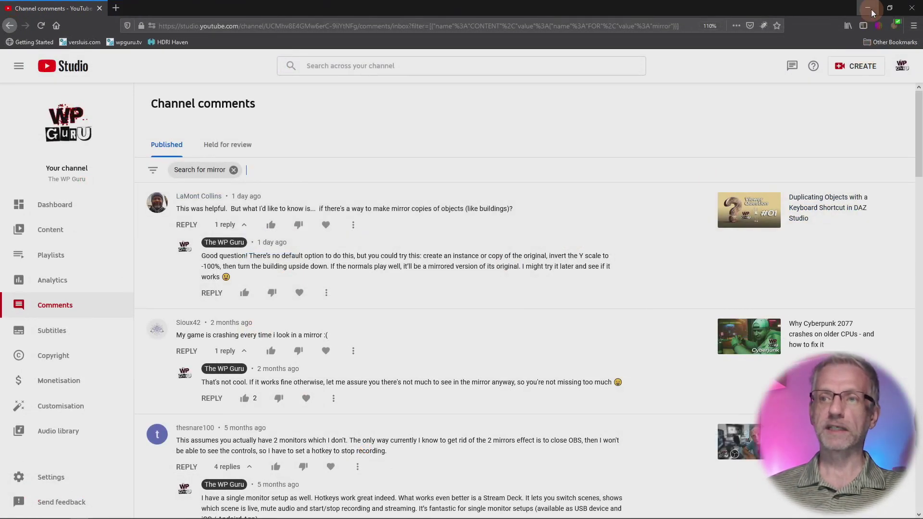
Step: Load US3 Building09 Iray from the Urban Sprawl 3 Props into the scene
click(868, 8)
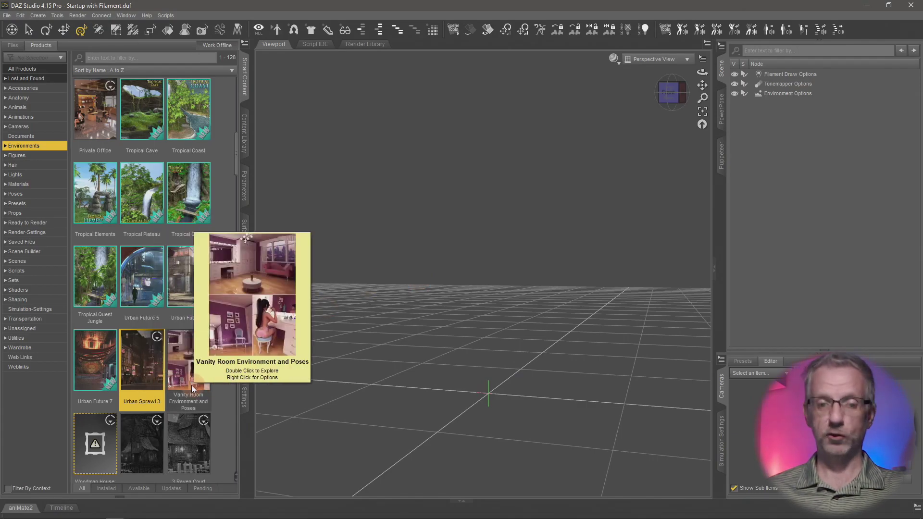
click(151, 373)
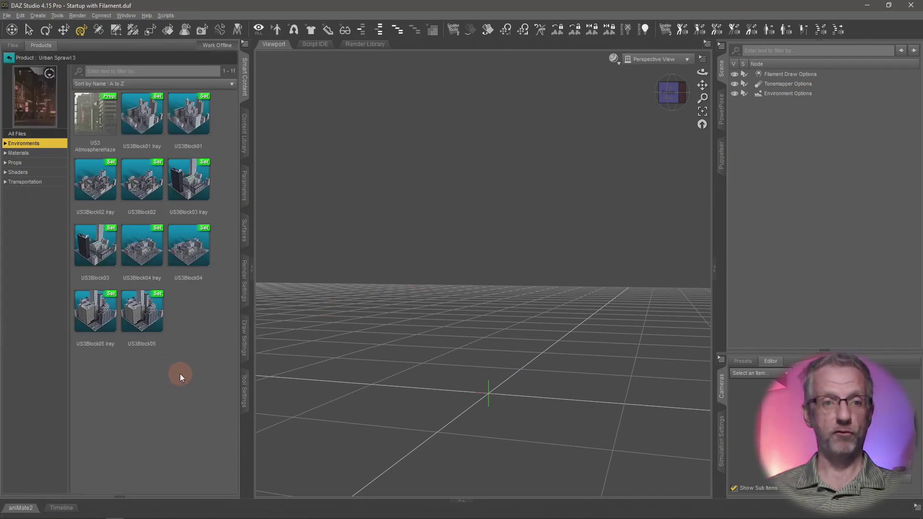
click(39, 166)
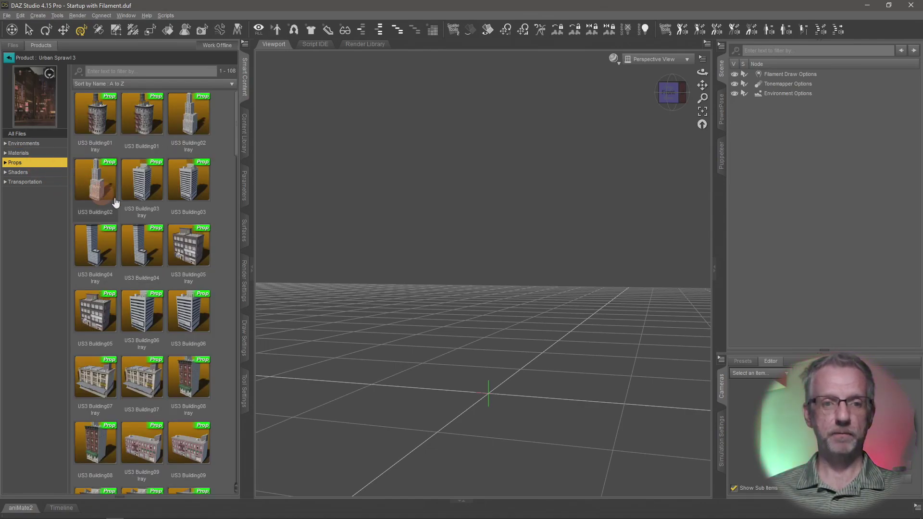
scroll(219, 222, down, 3)
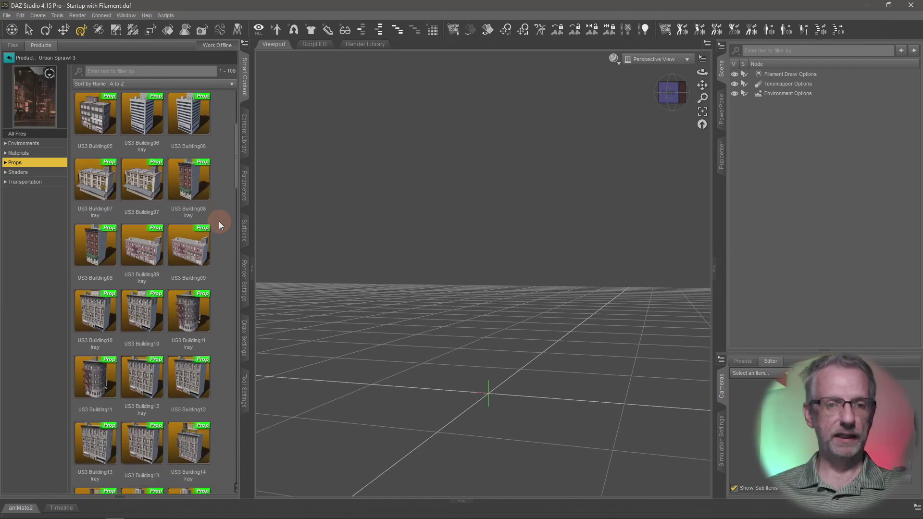
click(154, 267)
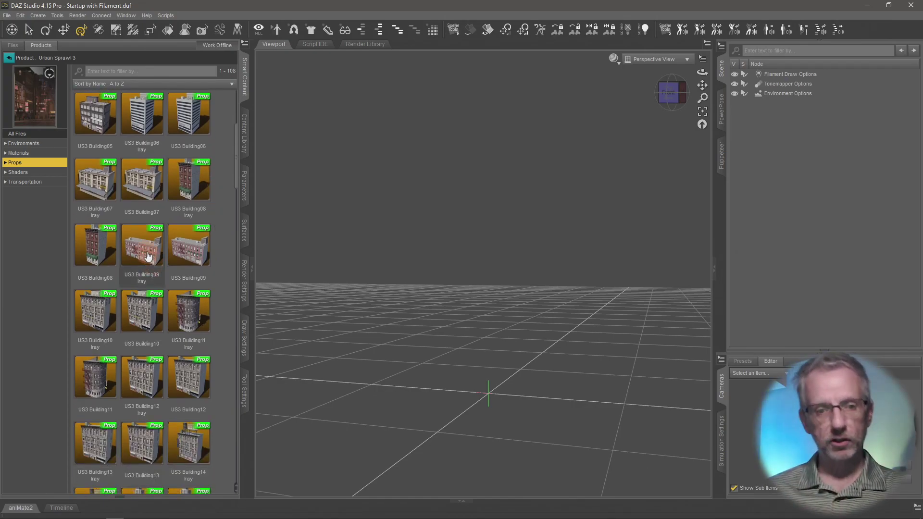
double_click(147, 257)
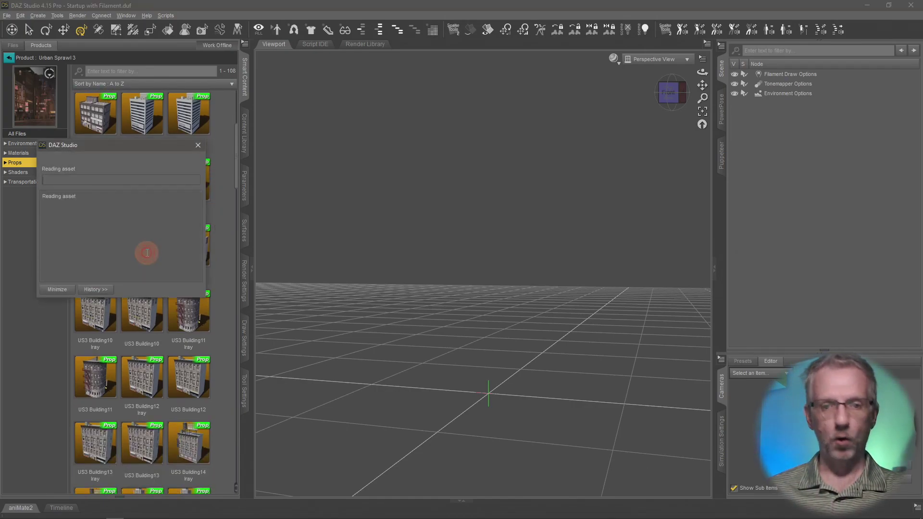
Step: Select us03Bldg09, frame it, and orbit to a level front view of the storefront
click(490, 274)
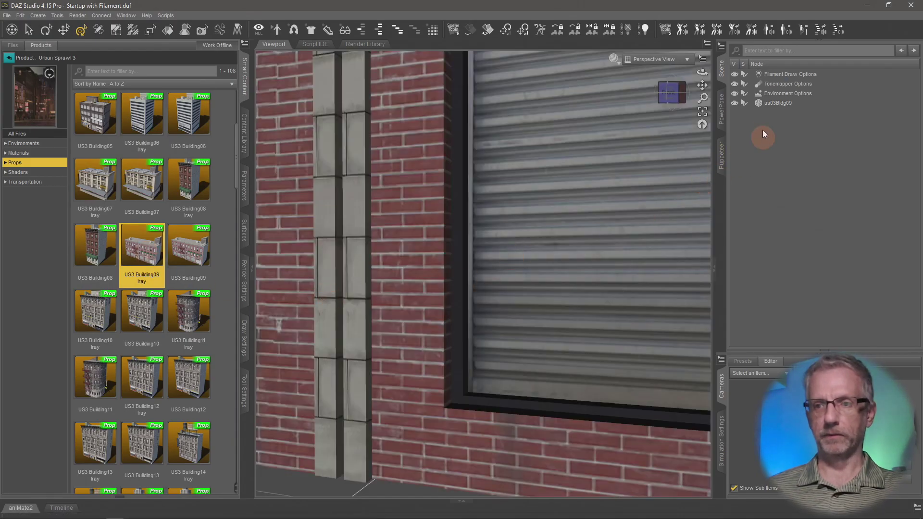
click(779, 104)
key(ctrl+f)
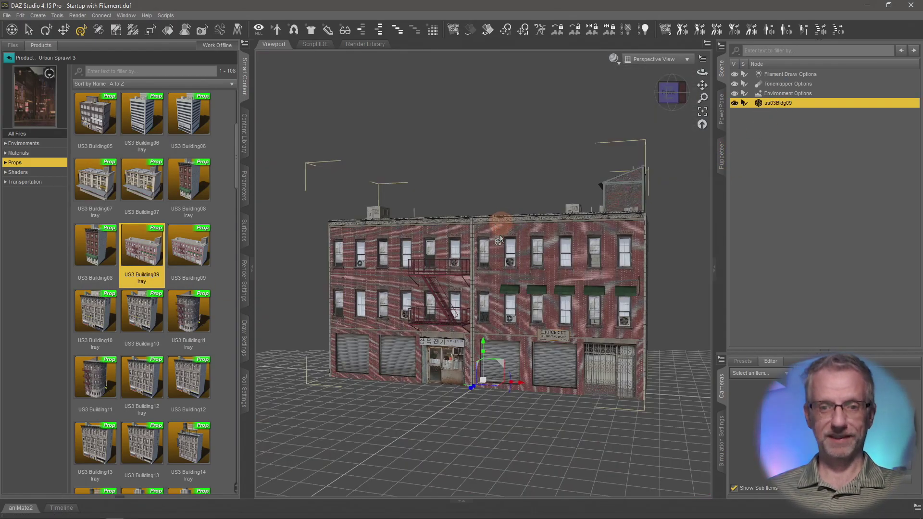
mouse_move(515, 360)
alt+mouse_down()
mouse_move(516, 373)
mouse_move(532, 361)
alt+mouse_up()
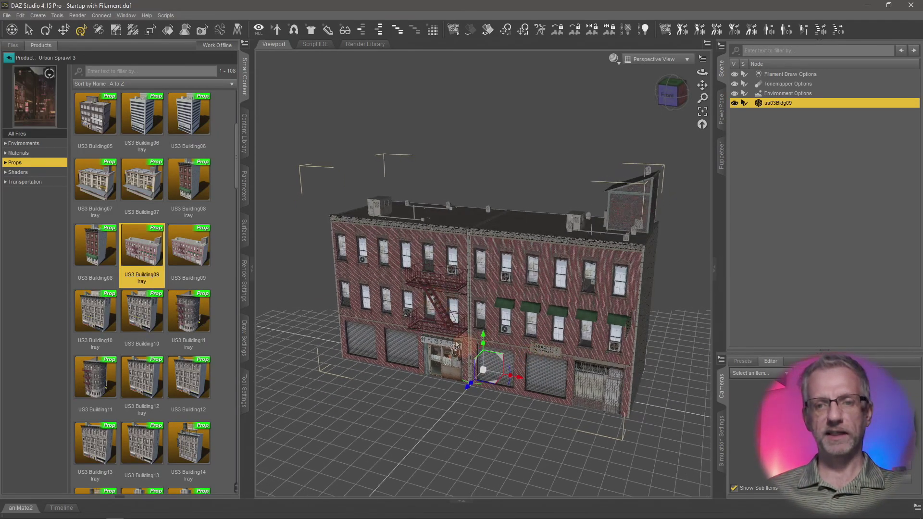
alt+drag(587, 284, 602, 195)
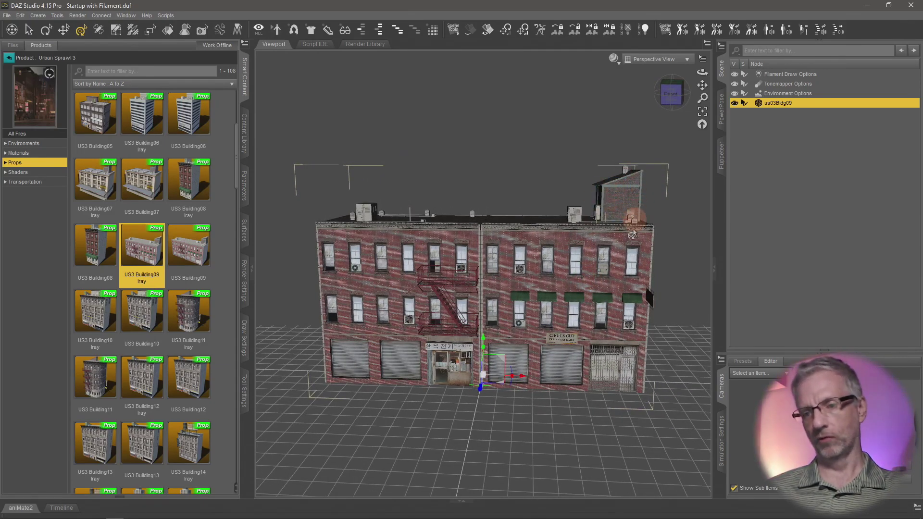
alt+drag(600, 315, 601, 309)
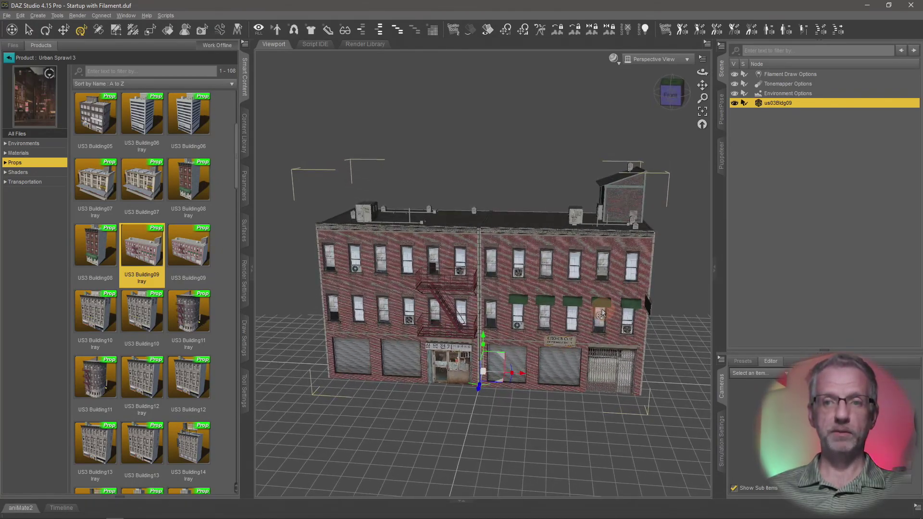
Step: Set us03Bldg09's Y Scale to -100% in Parameters, flipping the building upside down
click(244, 182)
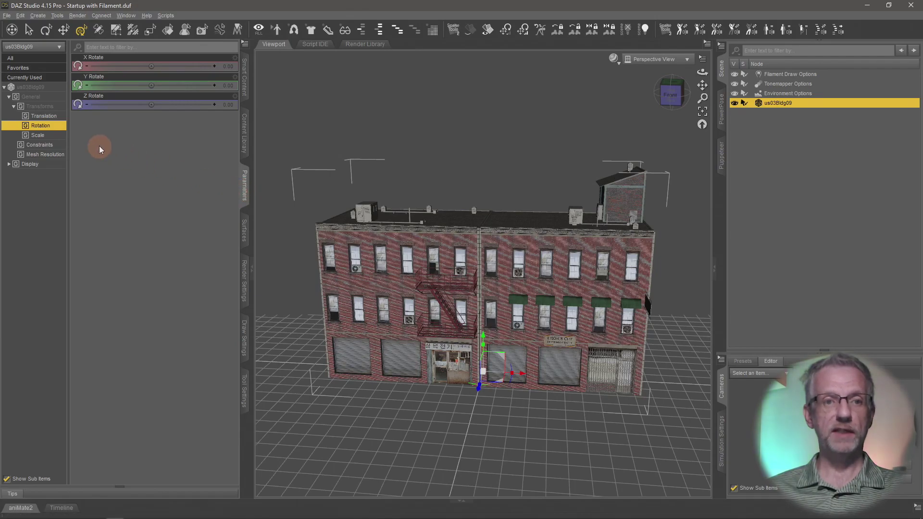
click(38, 135)
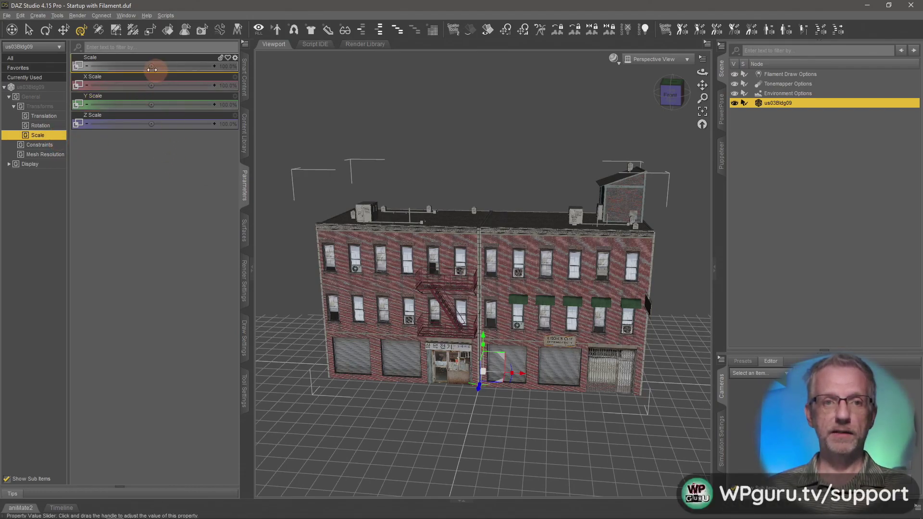
mouse_move(152, 66)
mouse_down()
mouse_move(145, 66)
mouse_move(153, 67)
mouse_up()
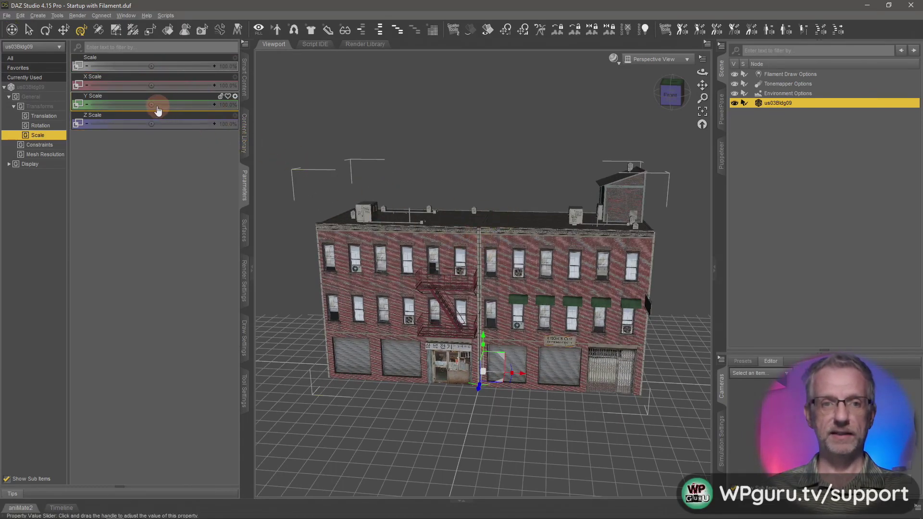
drag(151, 105, 151, 105)
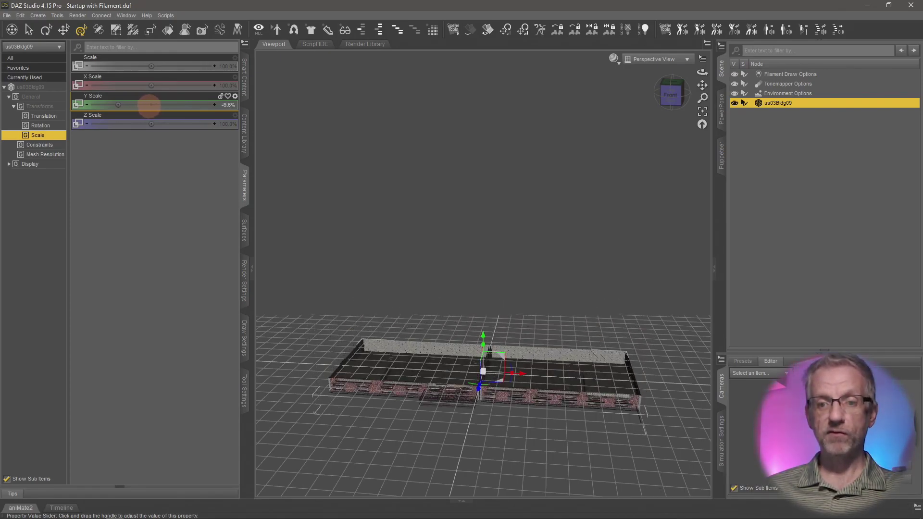
drag(150, 105, 151, 105)
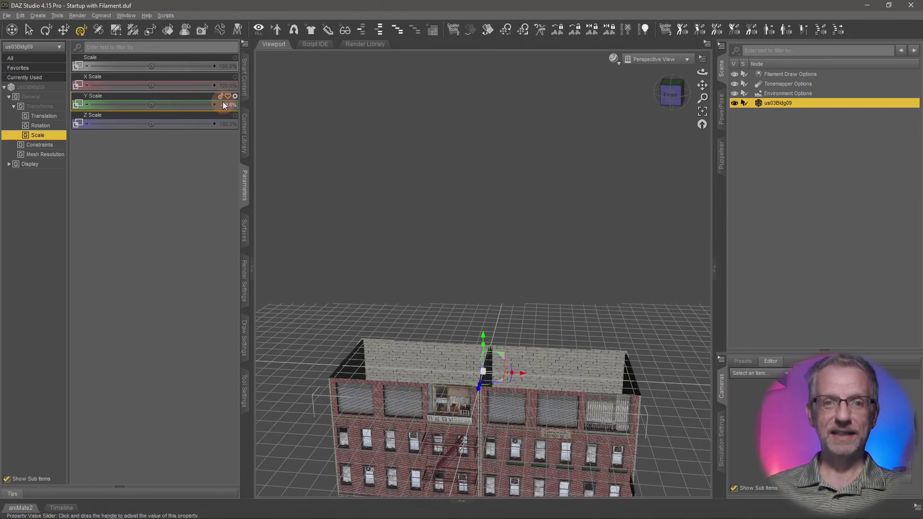
click(223, 107)
text(-10)
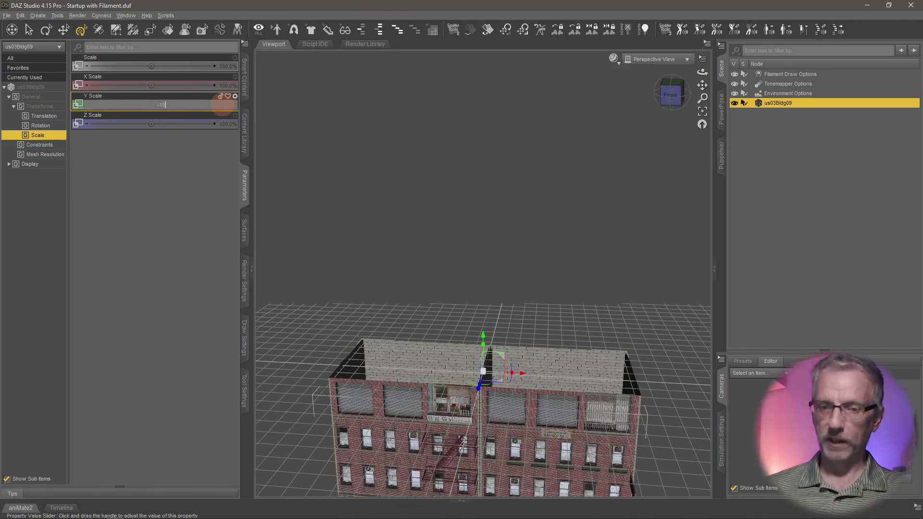
text(0)
key(Return)
drag(376, 159, 381, 224)
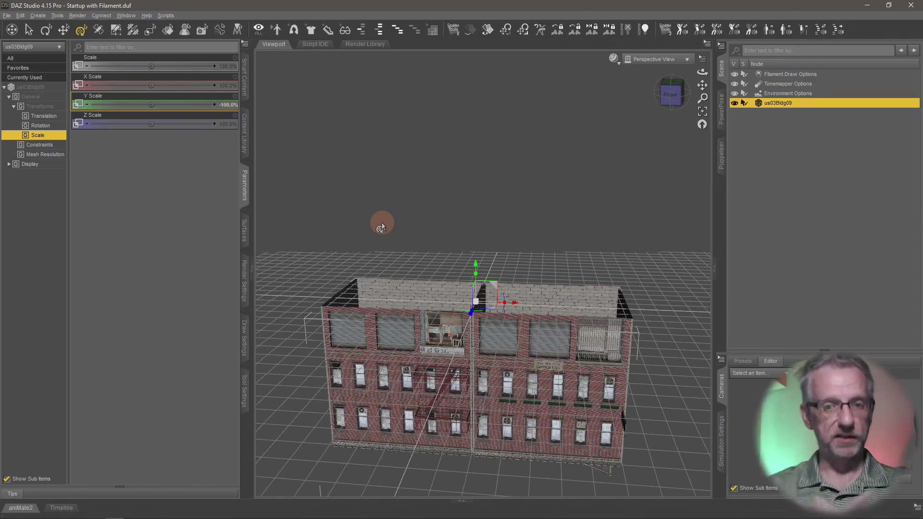
drag(381, 226, 382, 217)
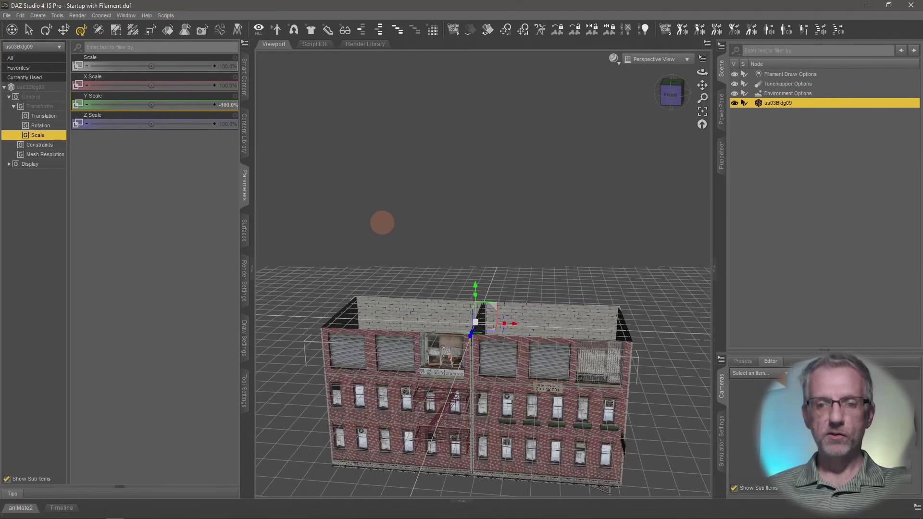
Step: Set Z Rotate to 180° so the flipped us03Bldg09 stands upright again
click(48, 126)
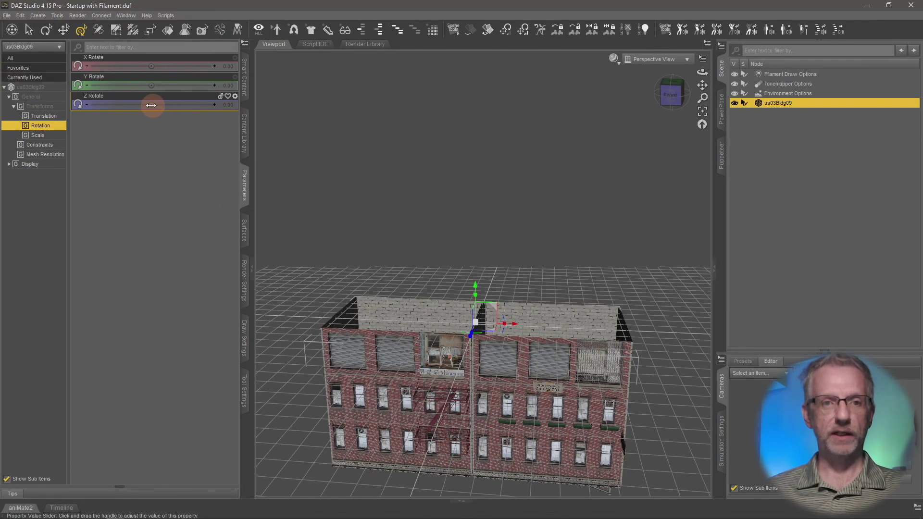
mouse_move(155, 104)
mouse_down()
mouse_move(165, 106)
mouse_move(152, 105)
mouse_up()
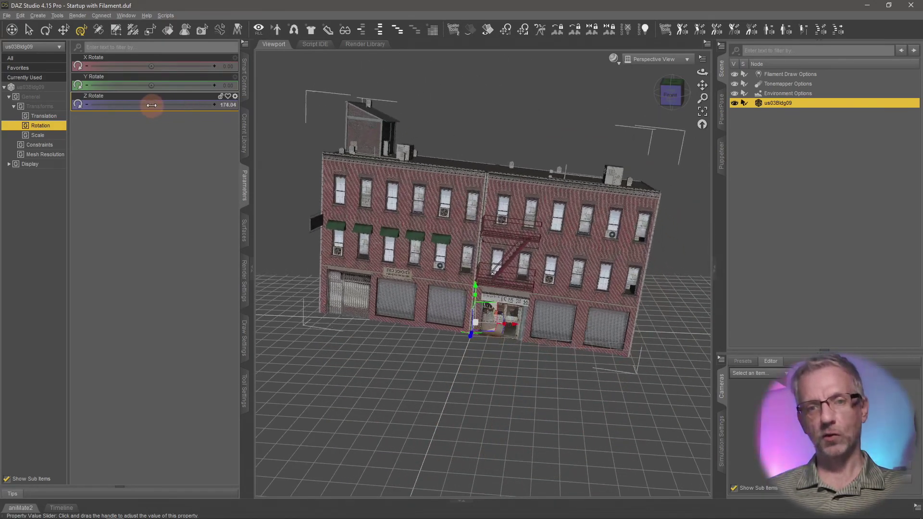
click(226, 107)
text(180)
key(Return)
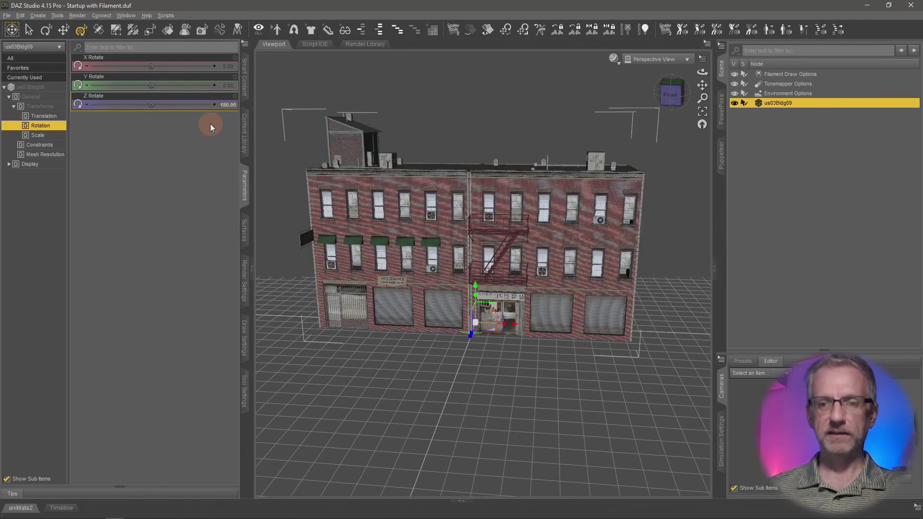
alt+drag(517, 321, 561, 331)
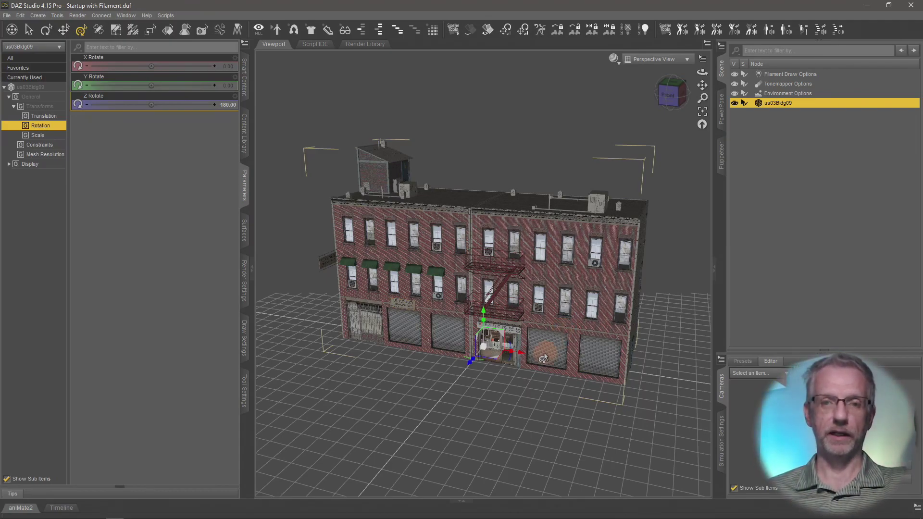
alt+drag(543, 358, 543, 353)
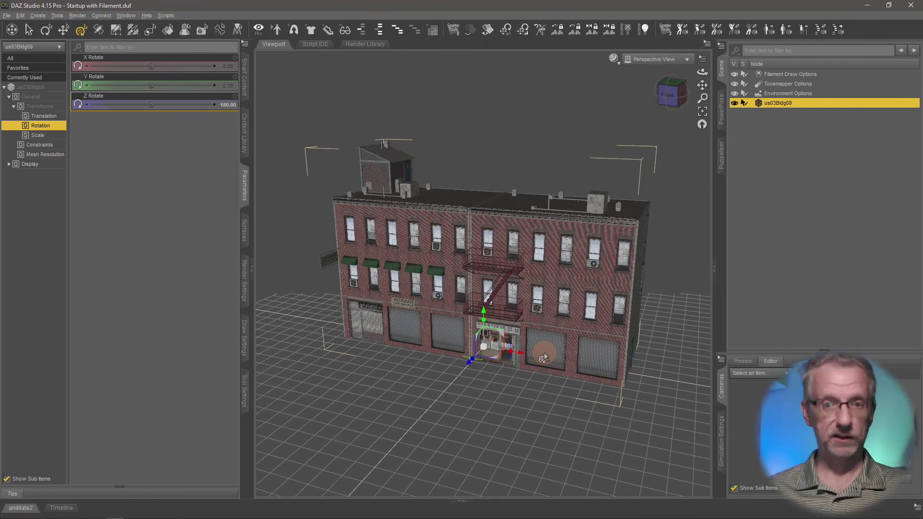
Step: Delete the mirrored building and load a fresh US3 Building09 Iray
key(Delete)
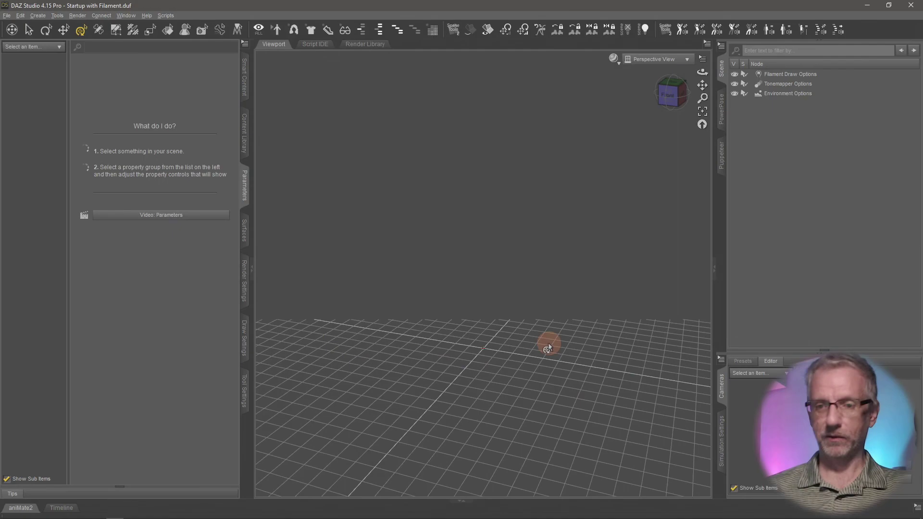
click(242, 76)
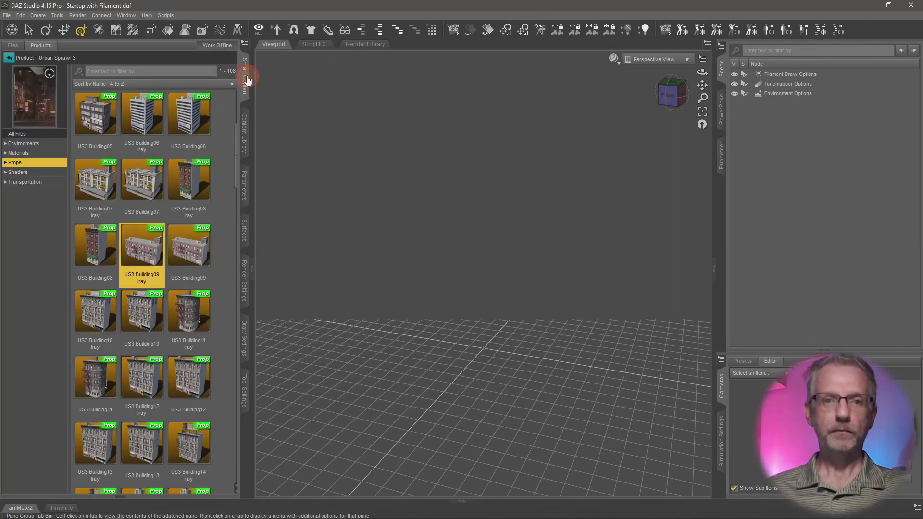
double_click(143, 271)
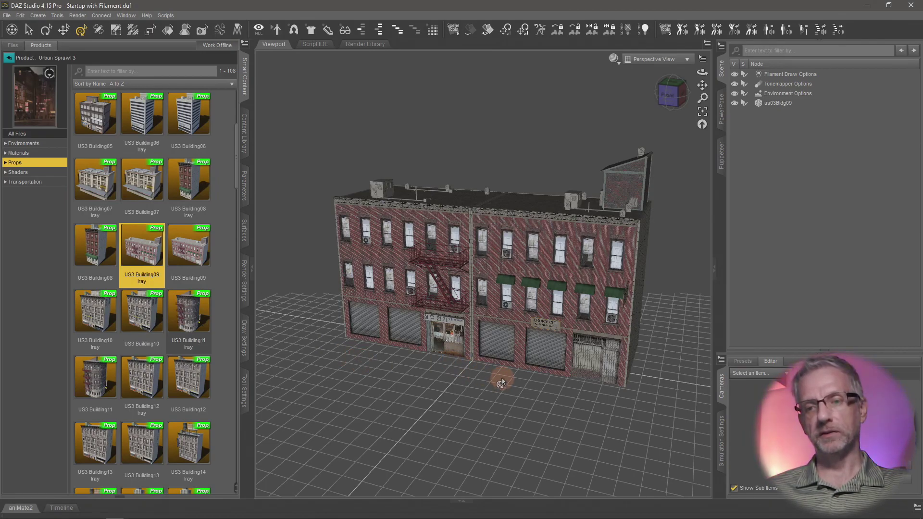
Step: Select us03Bldg09 and duplicate it with Edit > Duplicate Node(s)
click(487, 323)
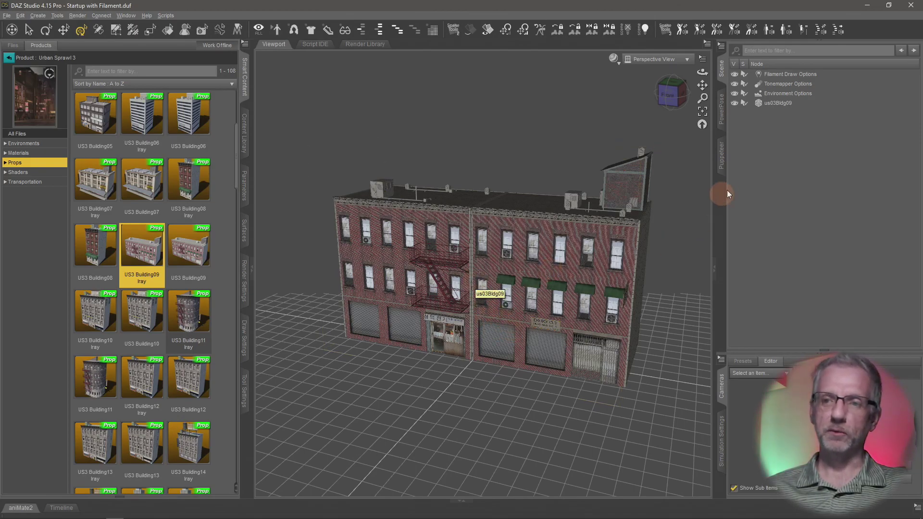
click(777, 103)
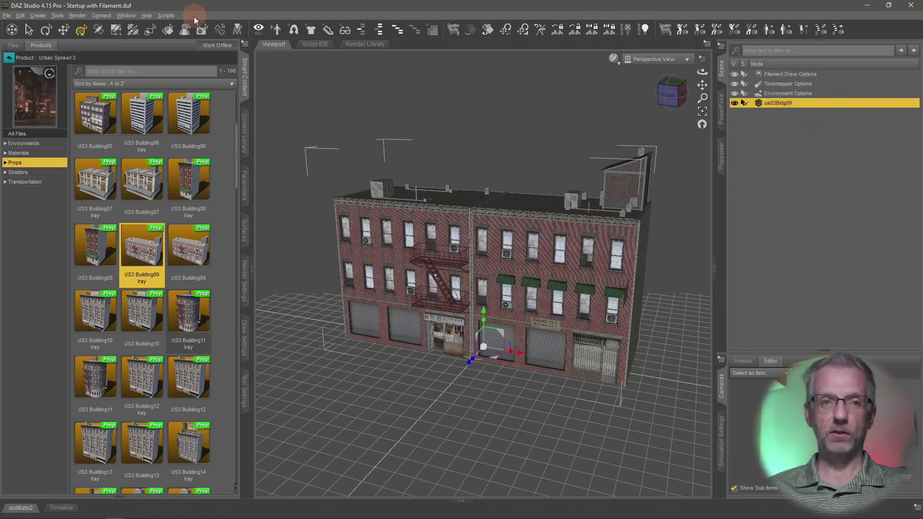
click(24, 16)
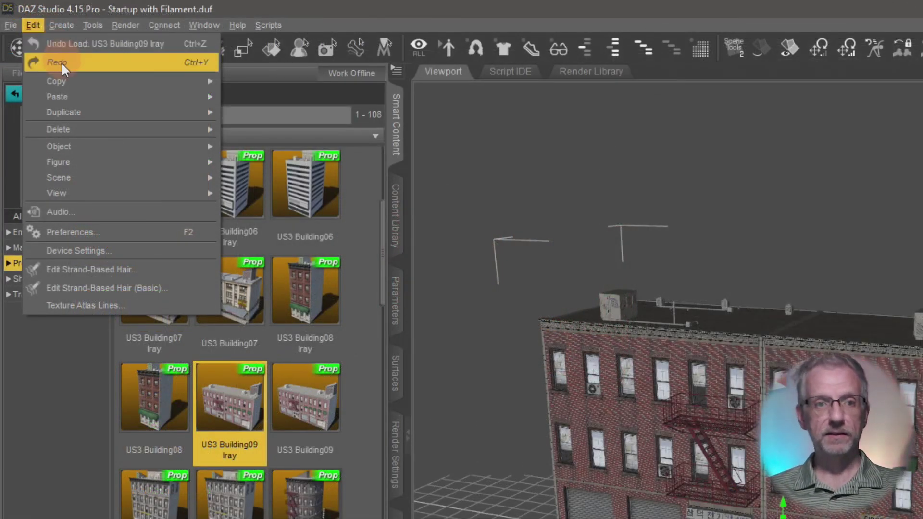
mouse_move(55, 68)
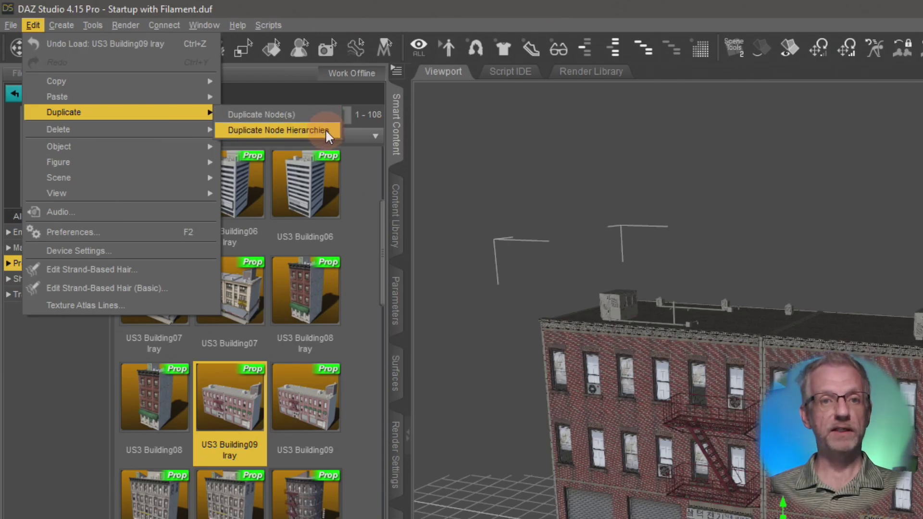
click(326, 114)
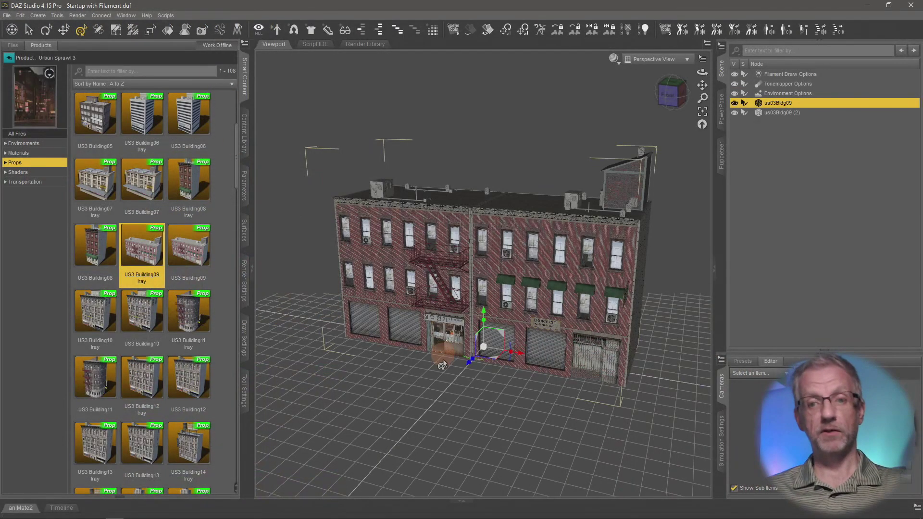
alt+drag(482, 365, 482, 370)
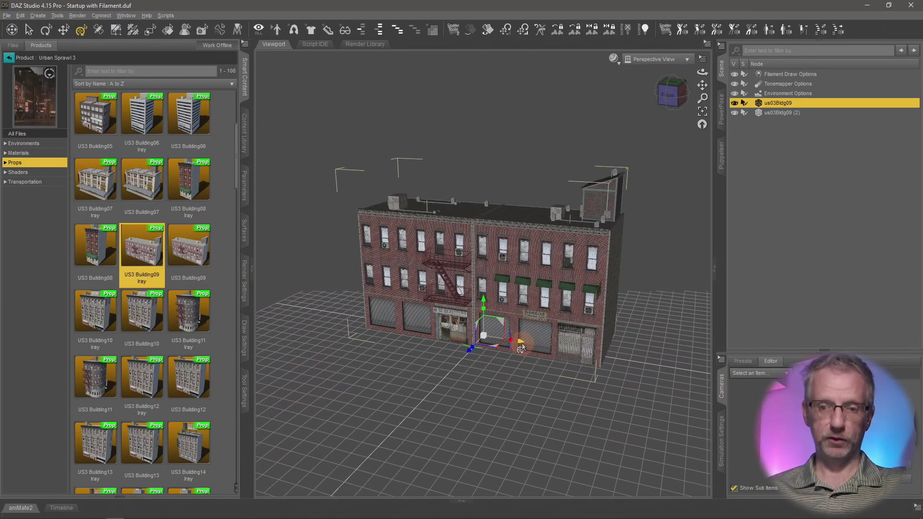
Step: Slide us03Bldg09 (2) right along X beside the original and view both from the front
click(781, 112)
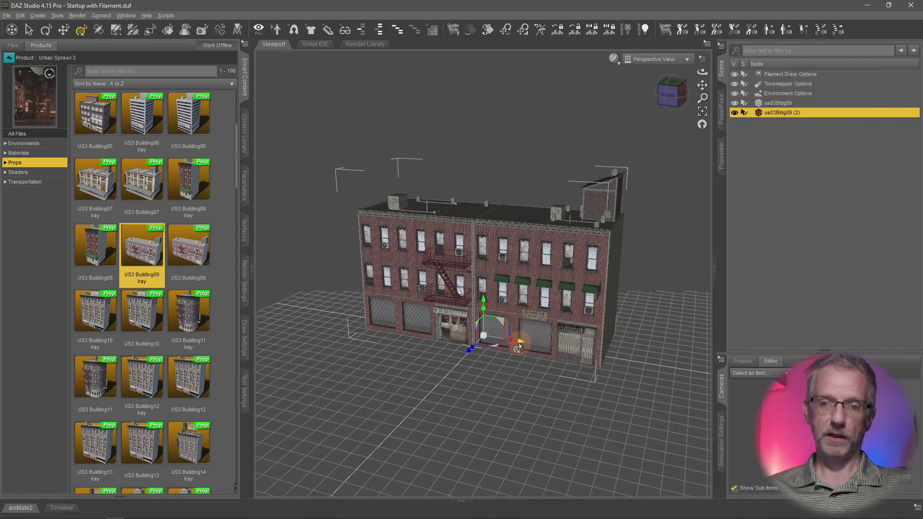
drag(518, 346, 534, 363)
scroll(702, 380, up, 3)
alt+drag(479, 333, 510, 332)
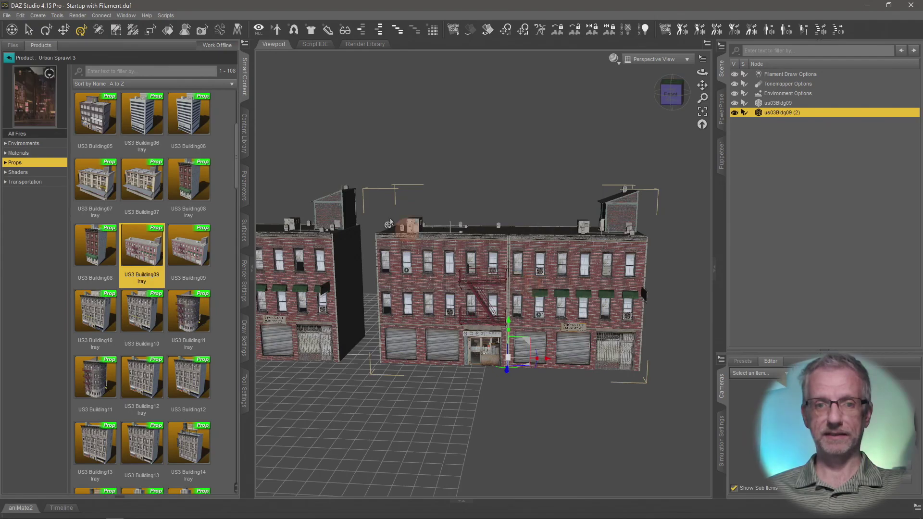
Step: Set the duplicate's Y Scale to -100%, flipping it
click(241, 189)
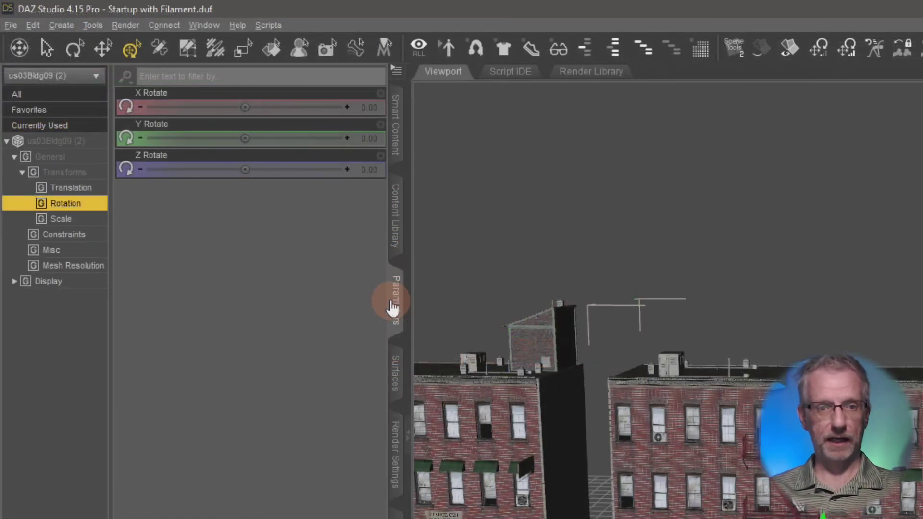
click(72, 222)
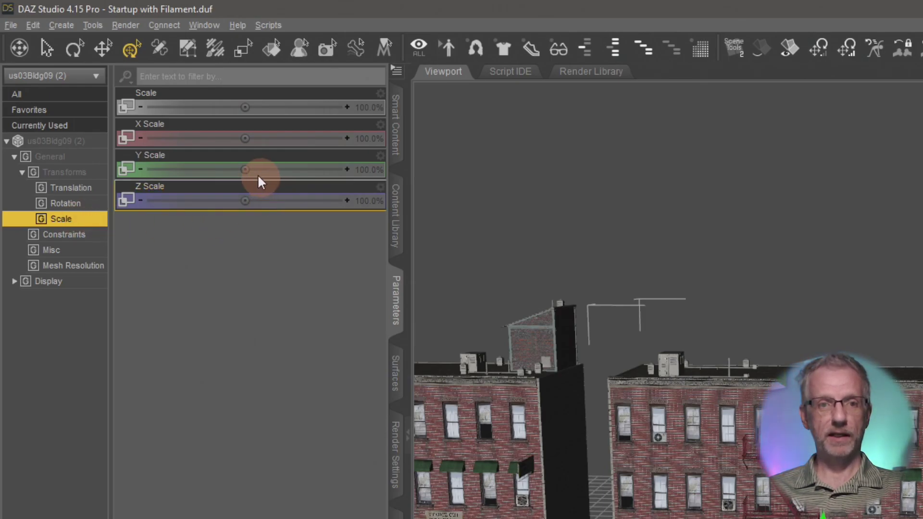
click(368, 170)
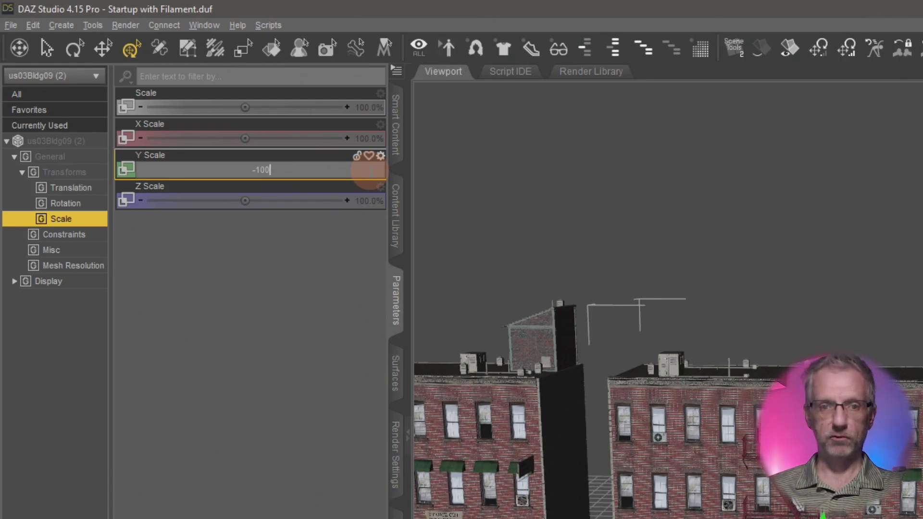
text(-100)
key(Return)
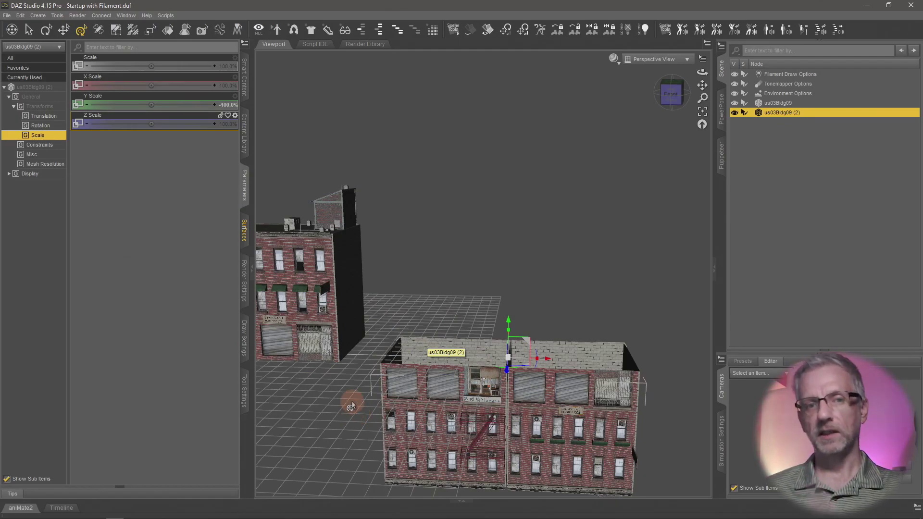
Step: Set the duplicate's Z Rotate to 180 so it stands upright
click(54, 127)
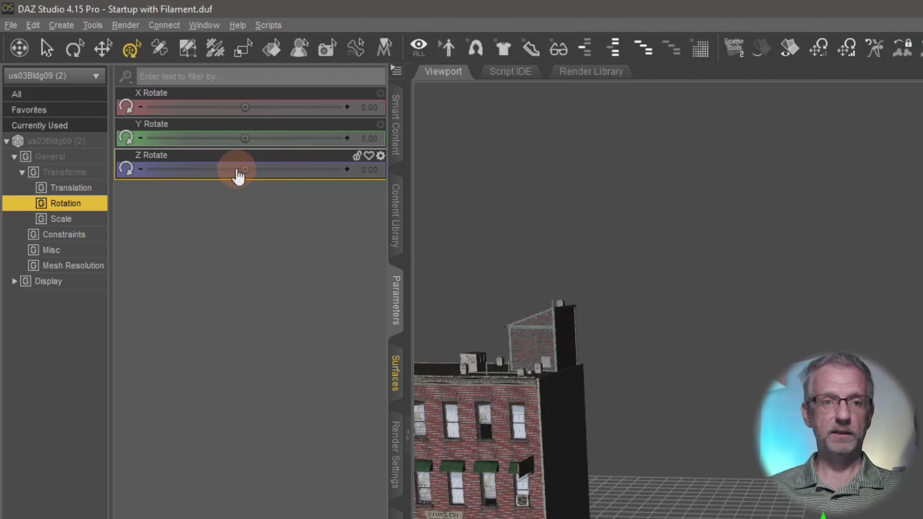
click(370, 168)
text(180)
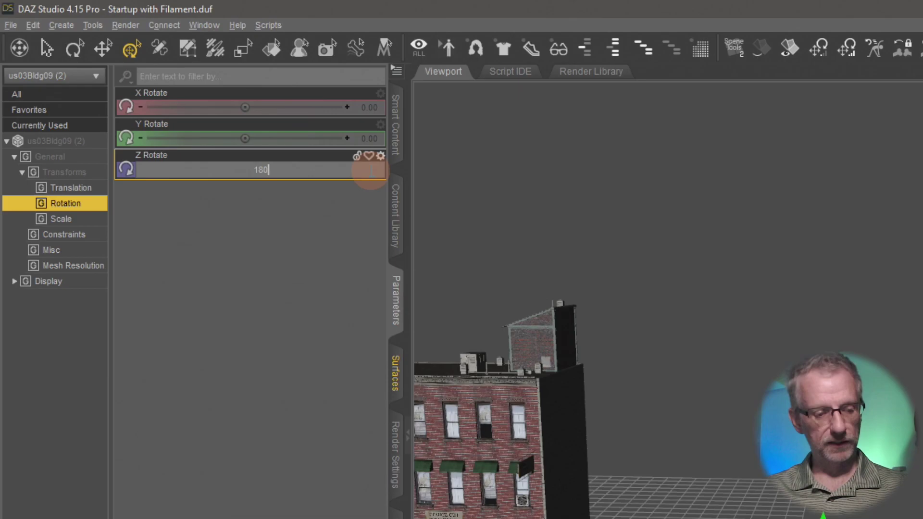
key(Return)
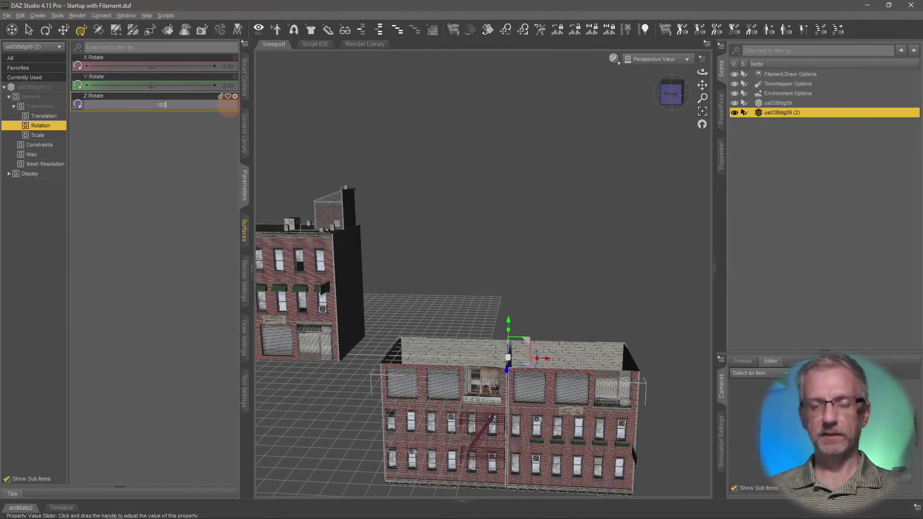
text(0)
key(Return)
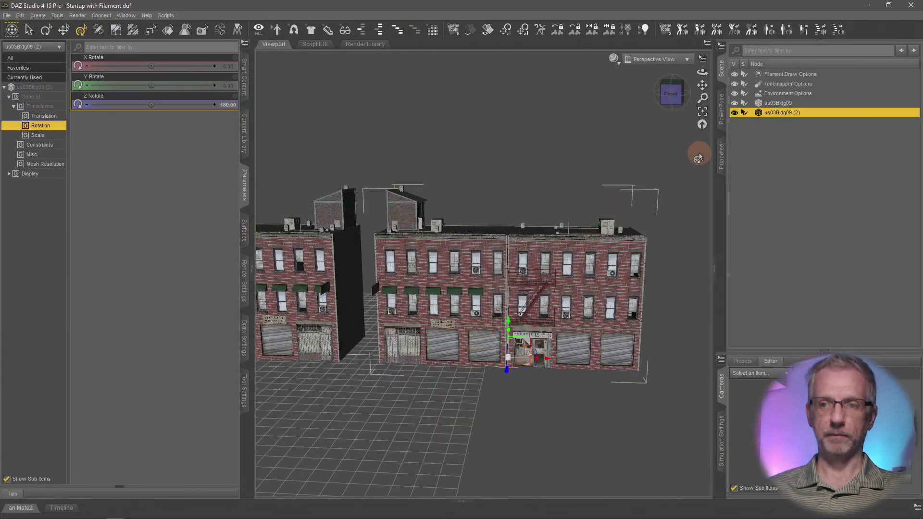
Step: Collapse the scene list and frame both buildings in a frontal view
click(721, 68)
drag(651, 239, 284, 293)
scroll(399, 278, up, 3)
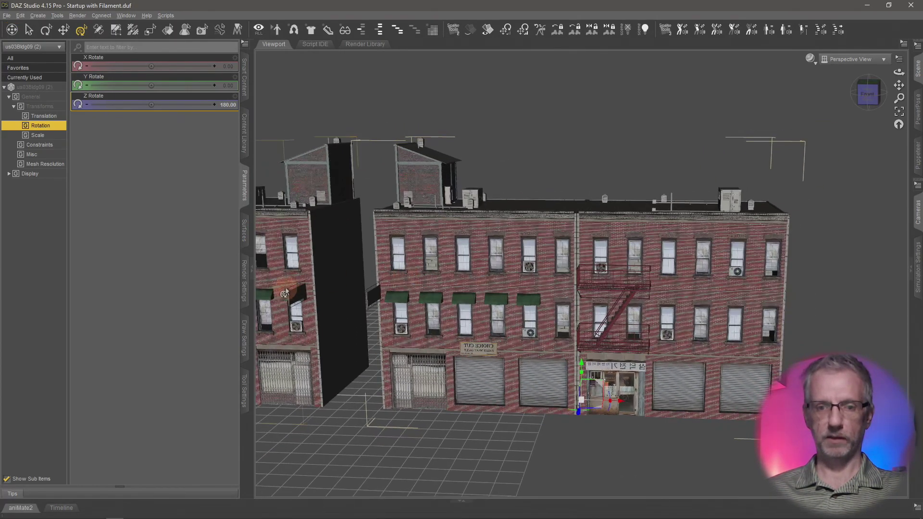
click(286, 292)
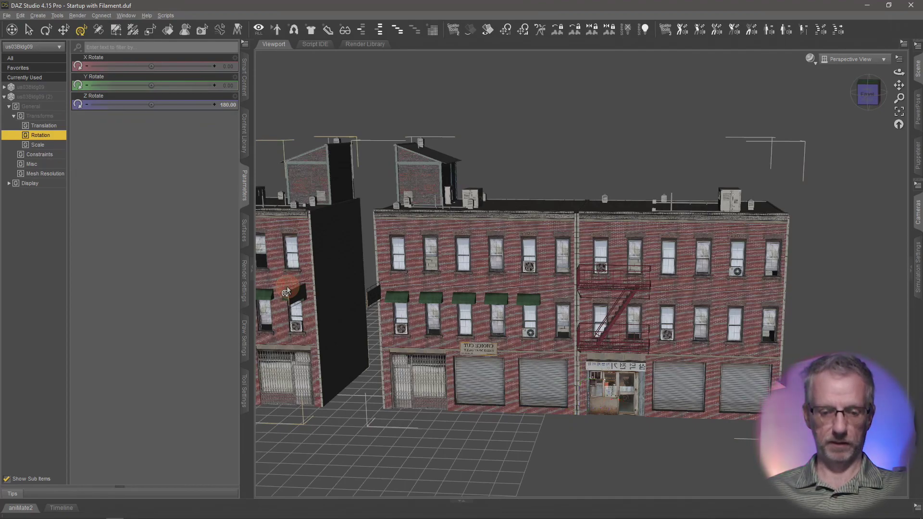
key(ctrl+z)
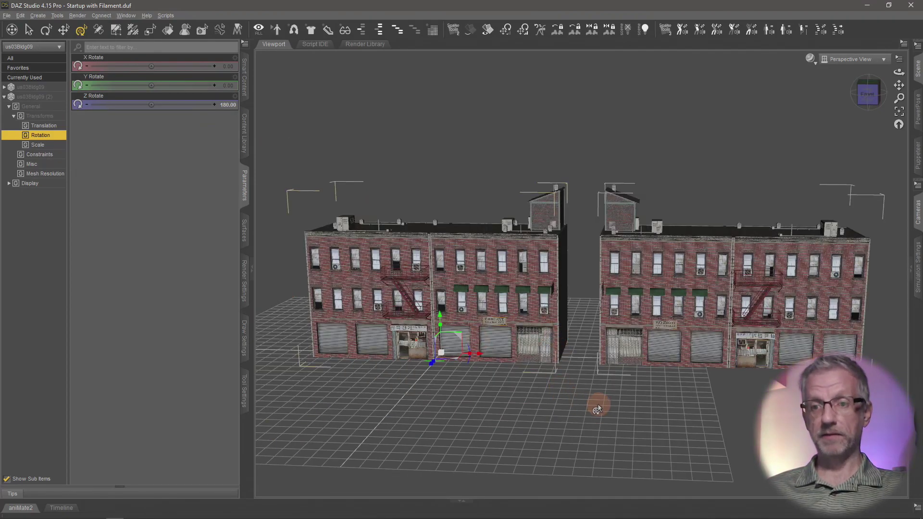
drag(597, 410, 598, 405)
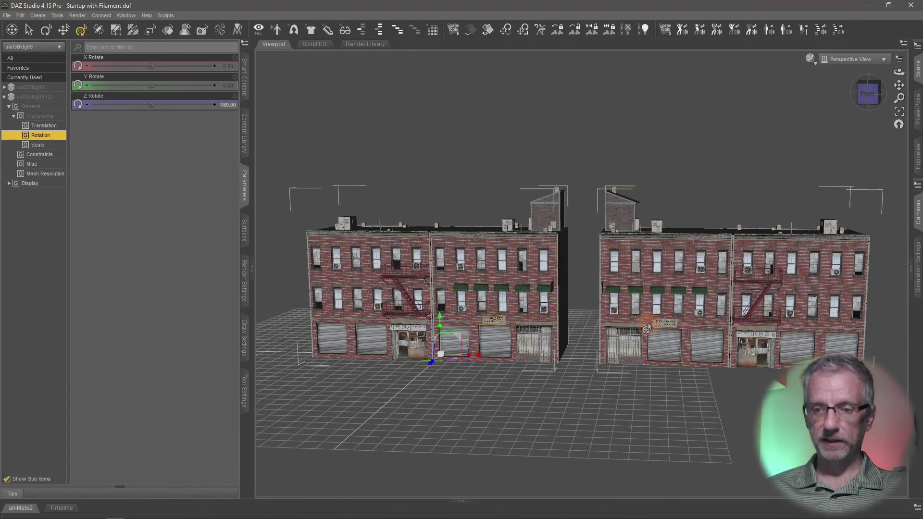
drag(647, 328, 677, 331)
Step: Zoom to the duplicate's storefront and preview its backwards CHOICE CUT sign in Iray
click(673, 333)
scroll(674, 333, up, 6)
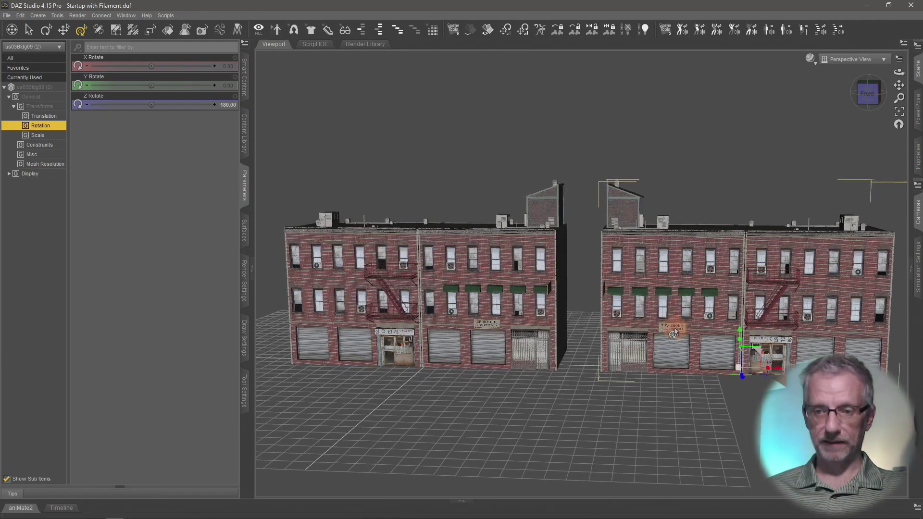
scroll(673, 333, up, 8)
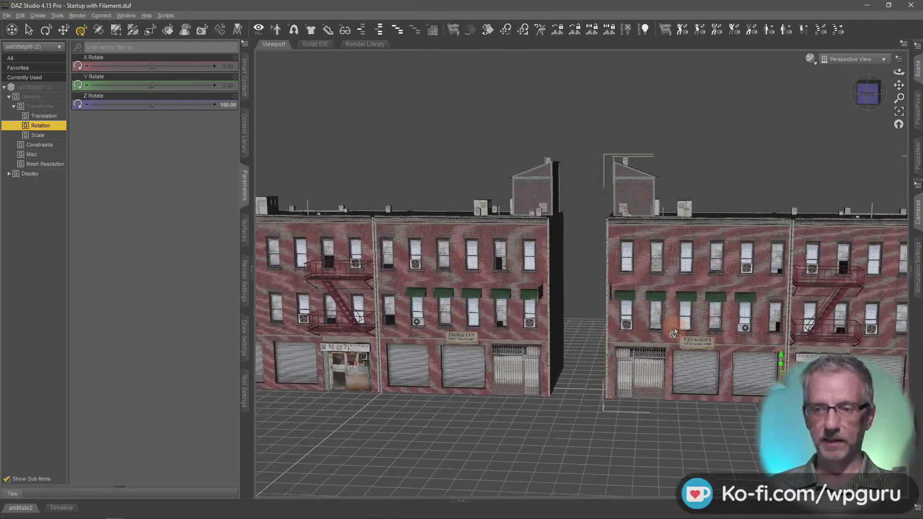
scroll(706, 367, up, 10)
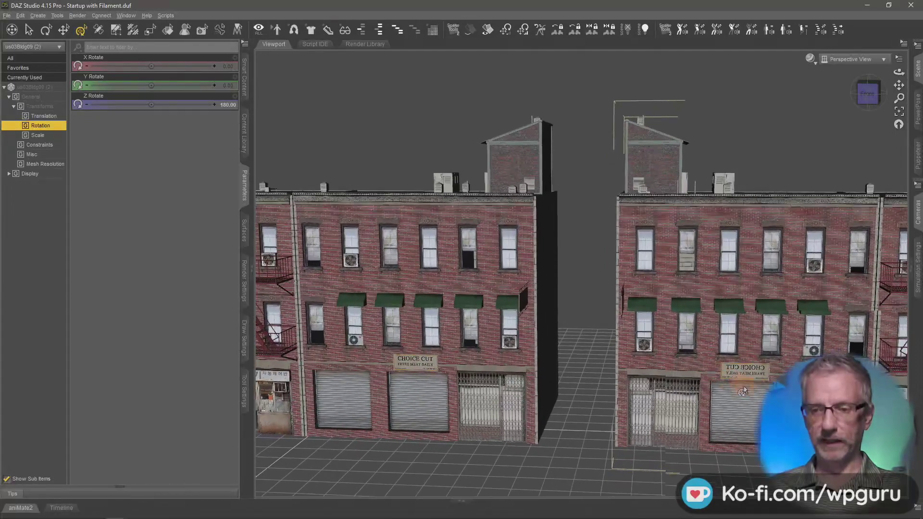
scroll(743, 392, up, 10)
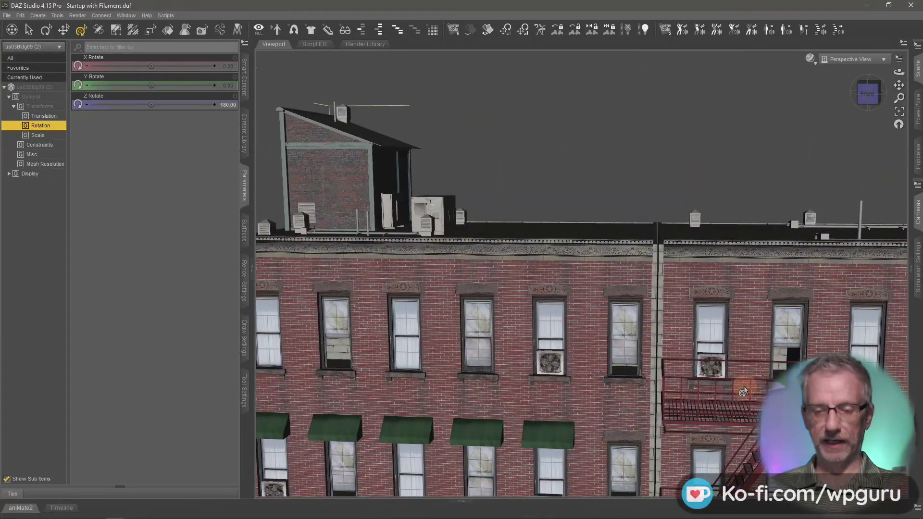
middle_drag(743, 392, 537, 227)
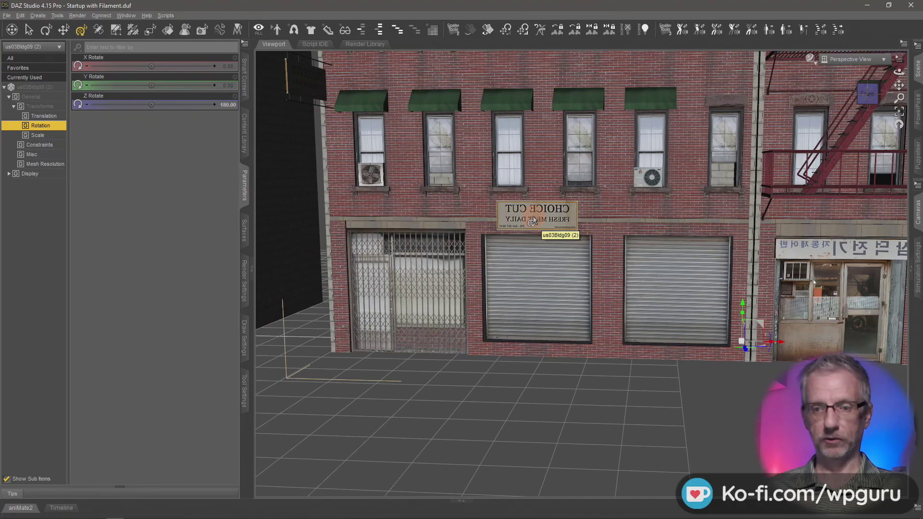
alt+drag(533, 216, 532, 221)
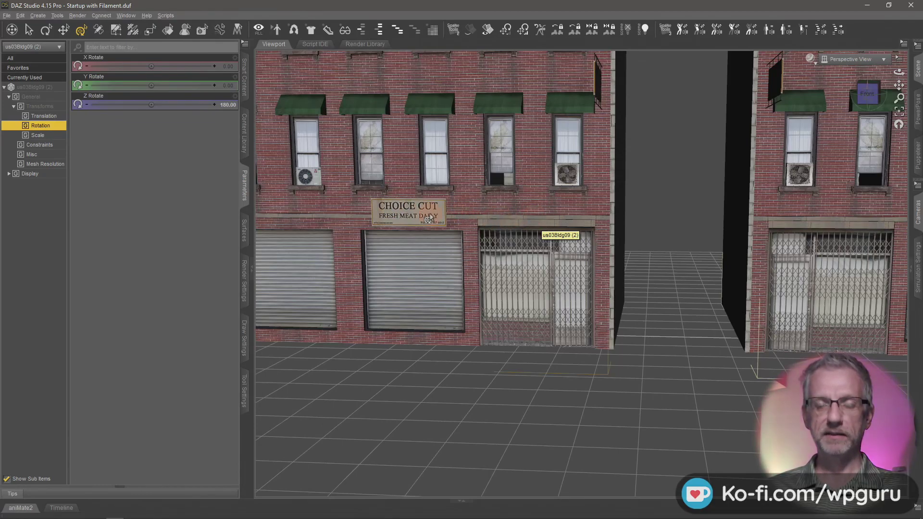
alt+drag(429, 213, 428, 213)
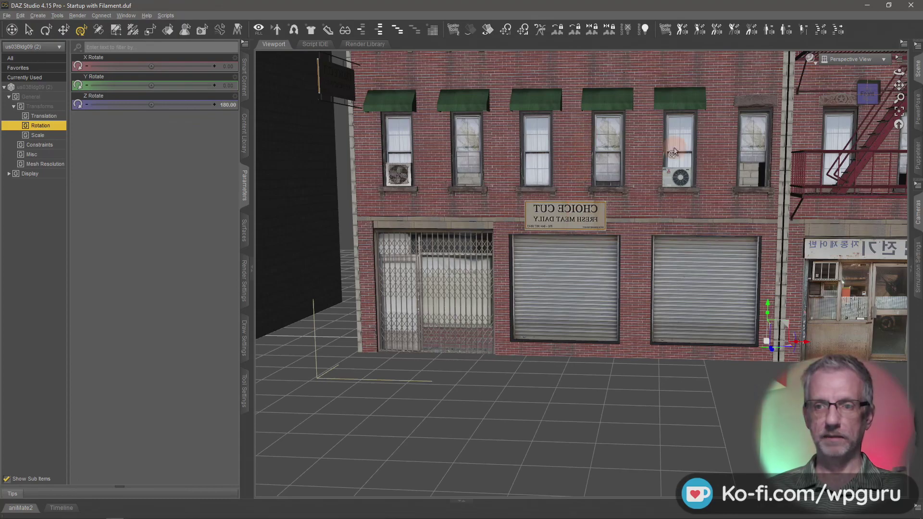
click(810, 59)
click(814, 184)
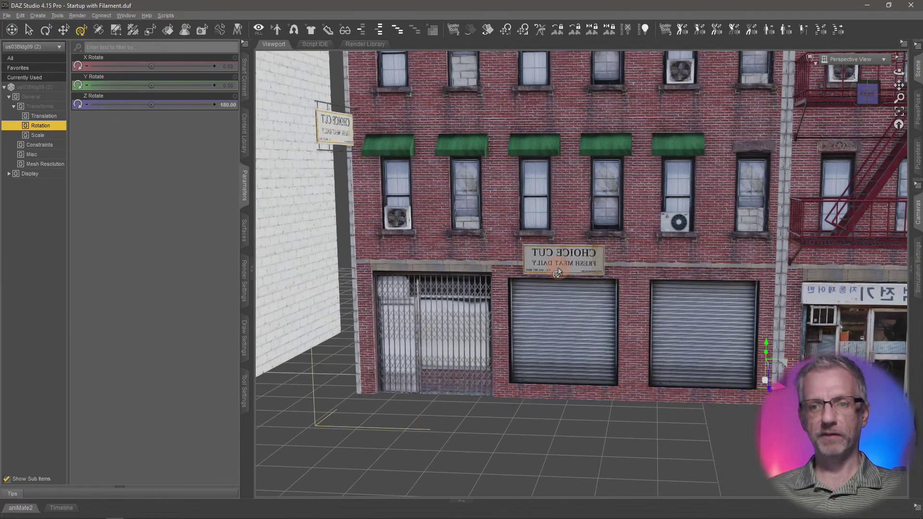
Step: Use the Surface Selection tool to pick the mirrored building's hanging Choice Cut sign surface
click(917, 69)
scroll(568, 235, up, 3)
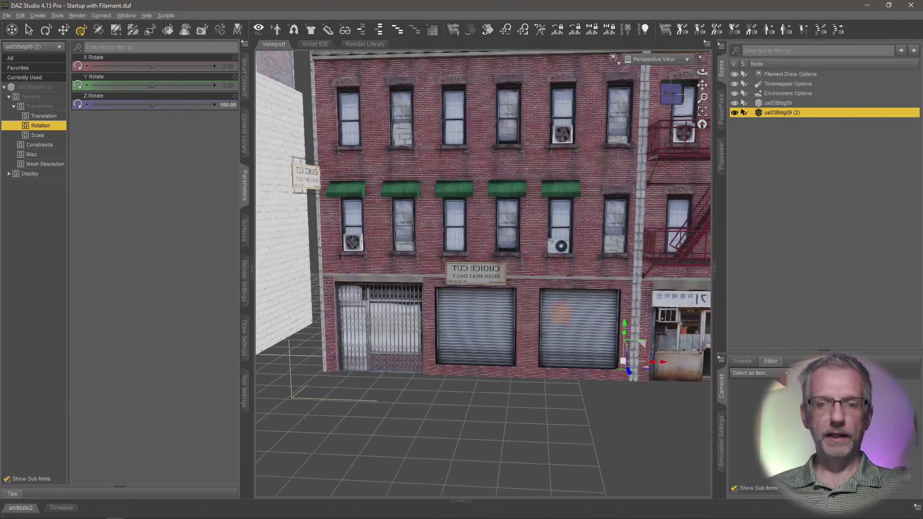
scroll(560, 312, up, 2)
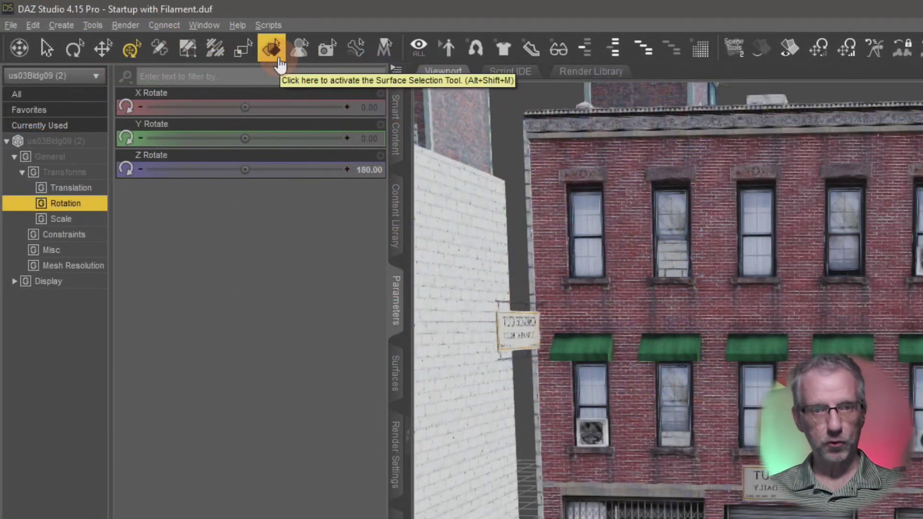
click(273, 53)
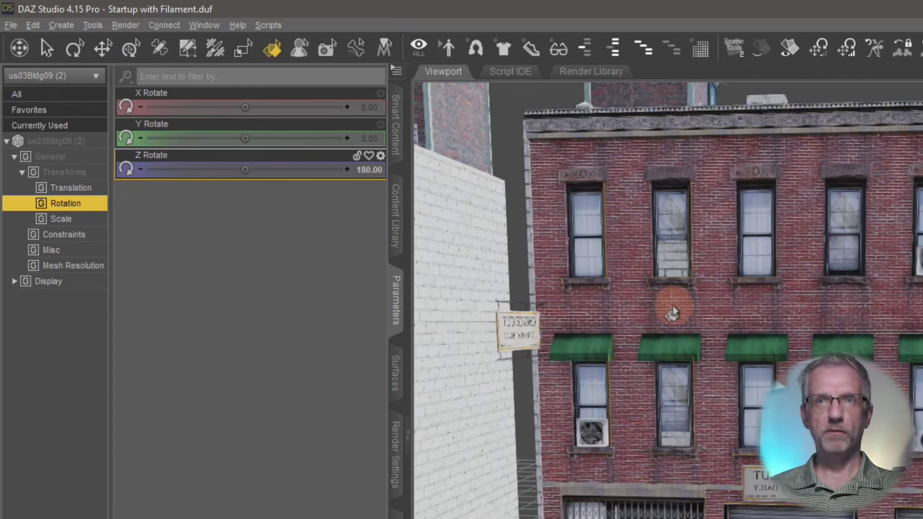
click(723, 279)
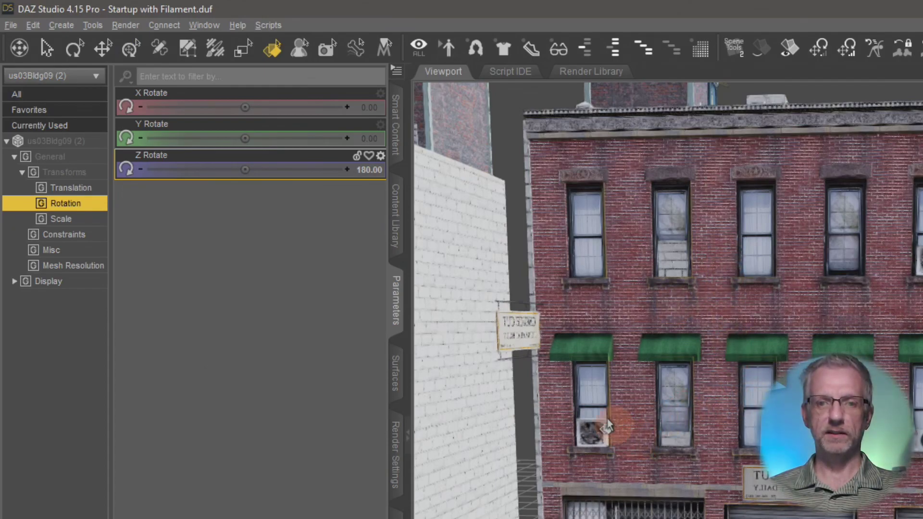
click(485, 337)
click(461, 312)
click(510, 317)
click(466, 274)
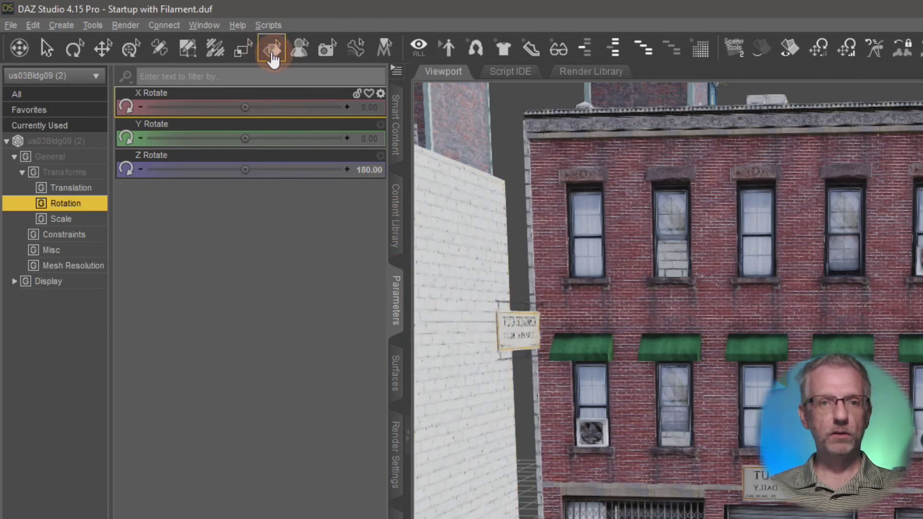
click(99, 24)
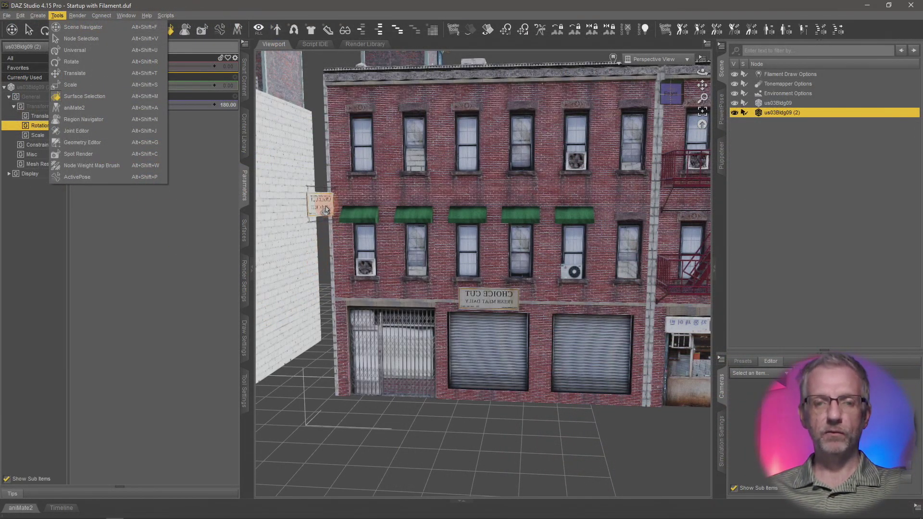
click(189, 267)
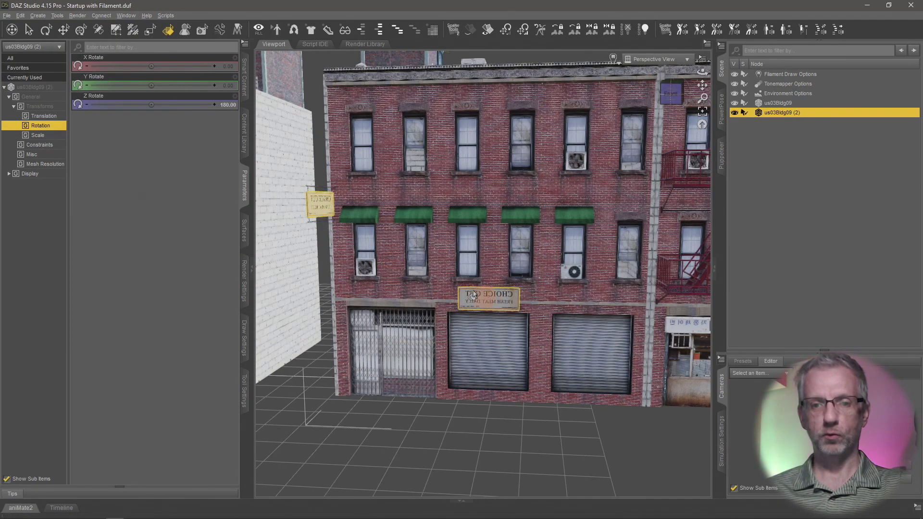
Step: In Surfaces, collapse Shops4 and Shops4Windows and expand Signs2 Geometry tiling (Horizontal Tiles 1.00)
click(244, 233)
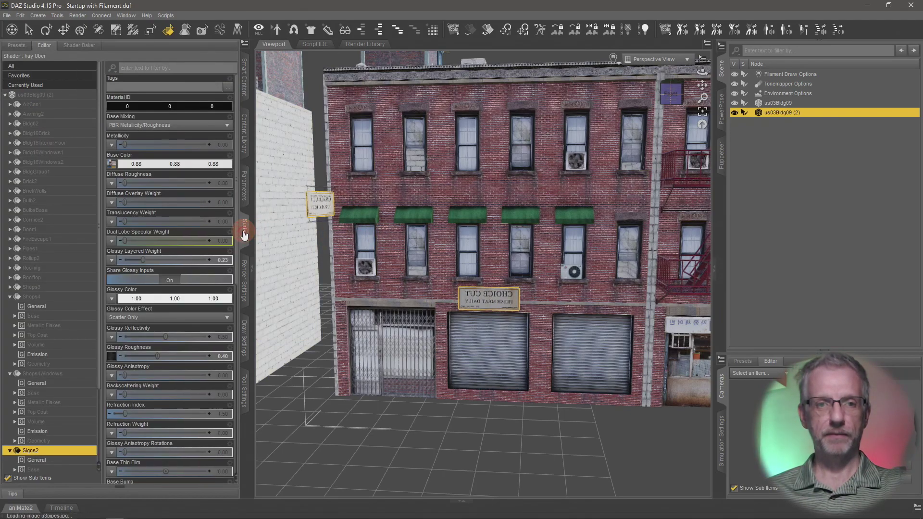
click(9, 297)
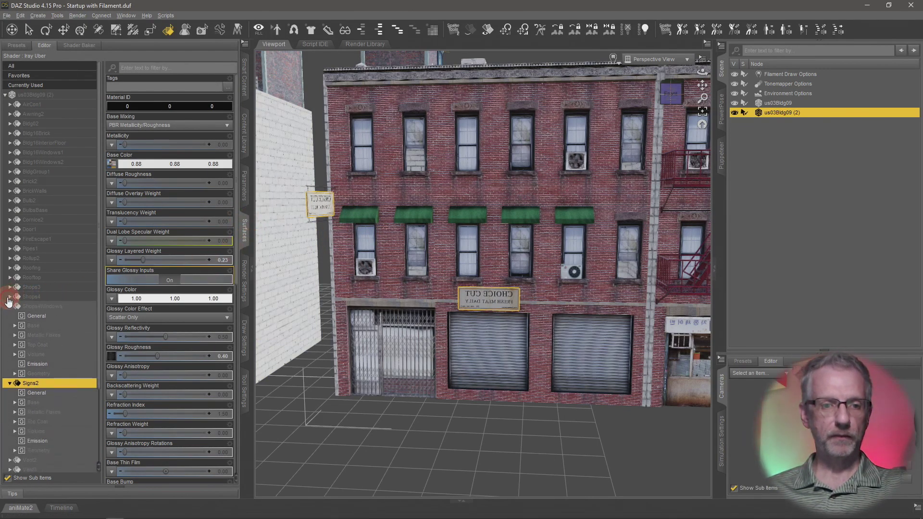
click(9, 306)
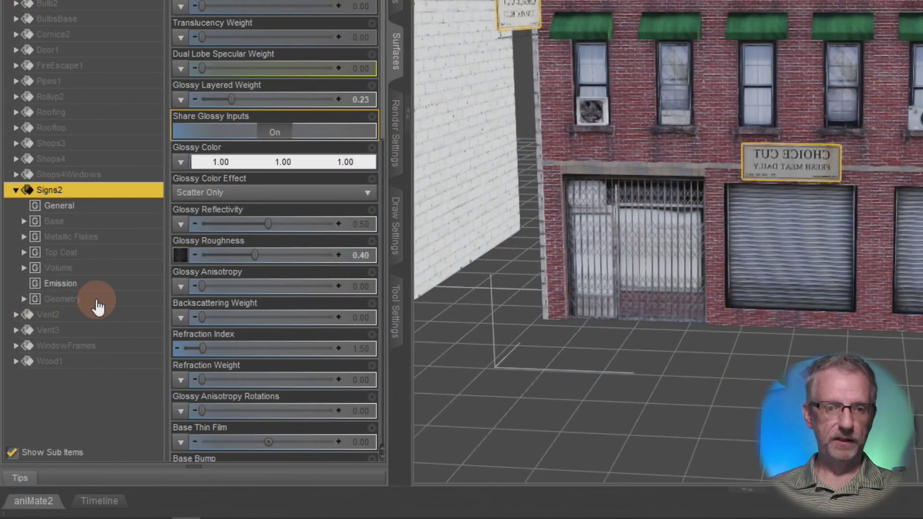
click(97, 299)
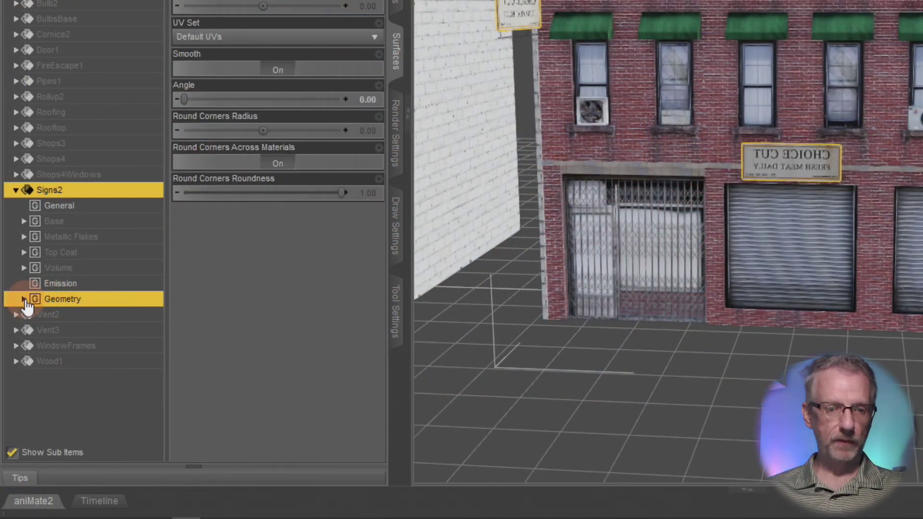
click(24, 299)
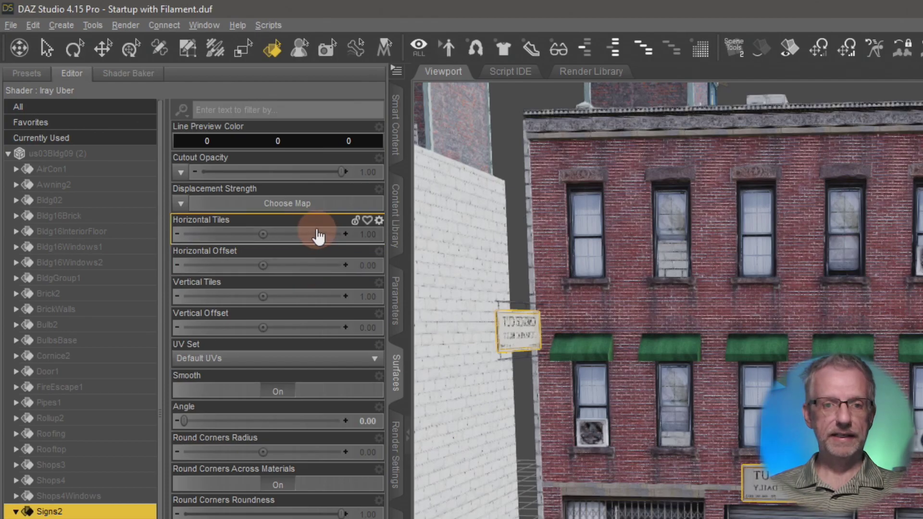
scroll(752, 492, up, 10)
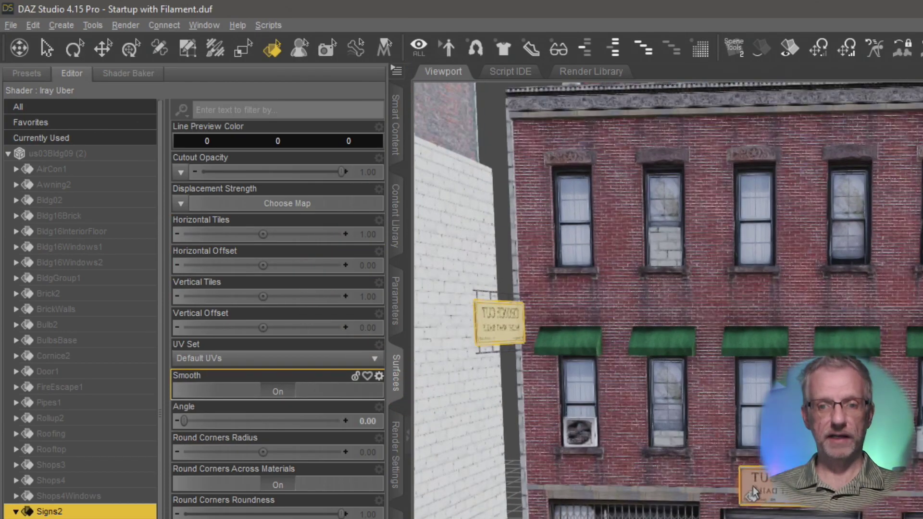
Step: Set Signs2's Horizontal Tiles to -1.00 so the sign texture is mirrored horizontally
scroll(752, 492, up, 10)
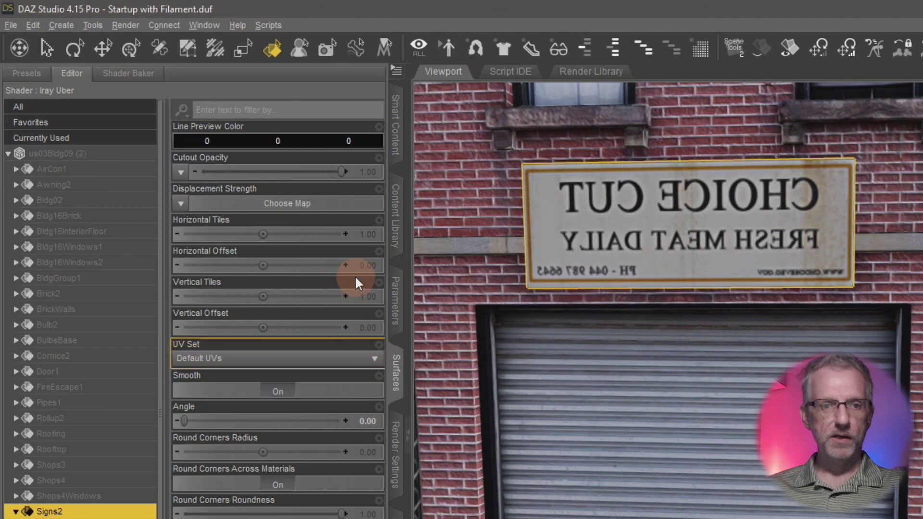
click(301, 240)
click(262, 233)
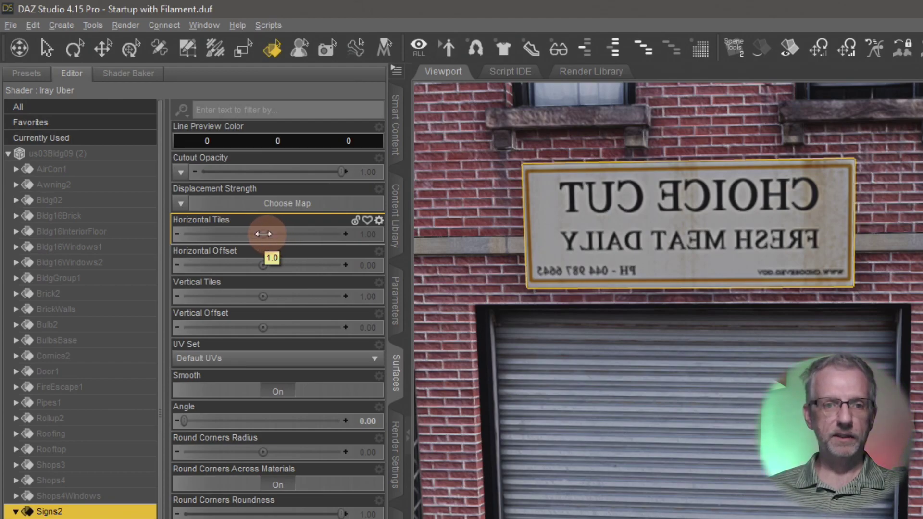
mouse_move(263, 234)
mouse_down()
mouse_move(231, 234)
mouse_move(264, 235)
mouse_up()
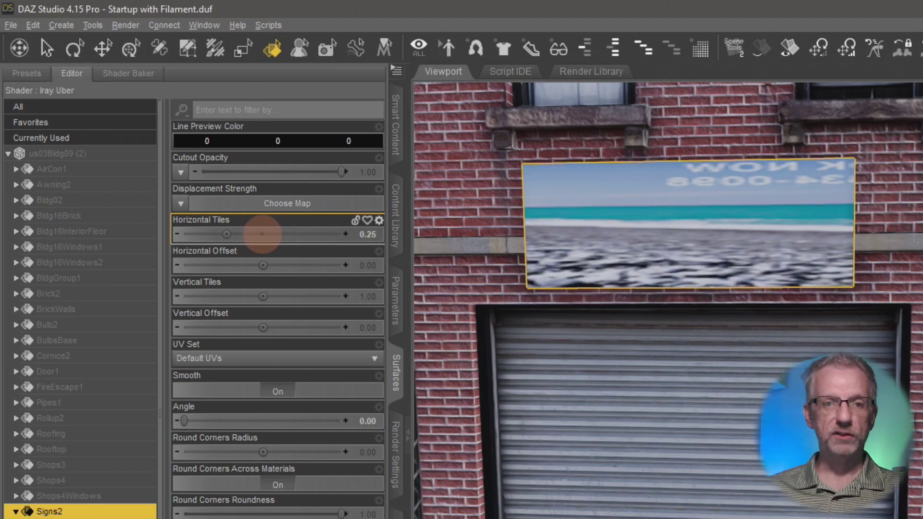
mouse_move(261, 234)
mouse_down()
mouse_move(249, 234)
mouse_move(263, 235)
mouse_up()
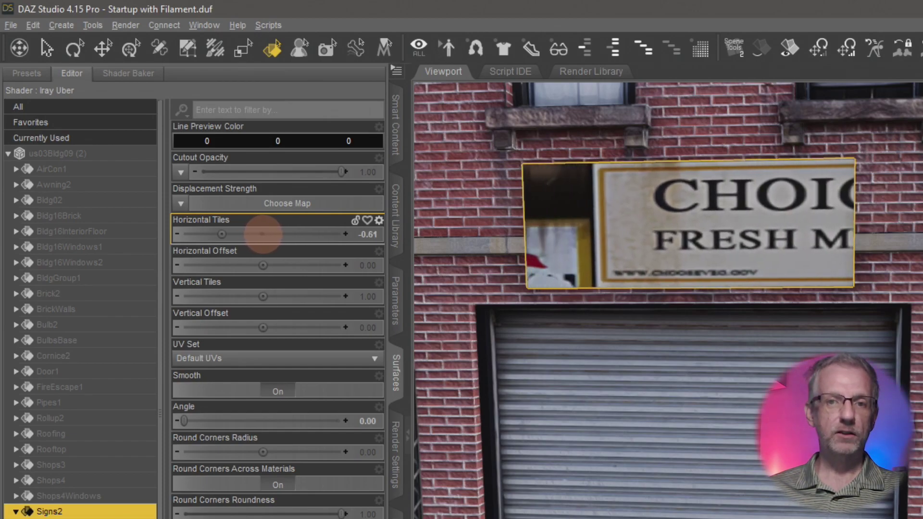
drag(263, 234, 263, 234)
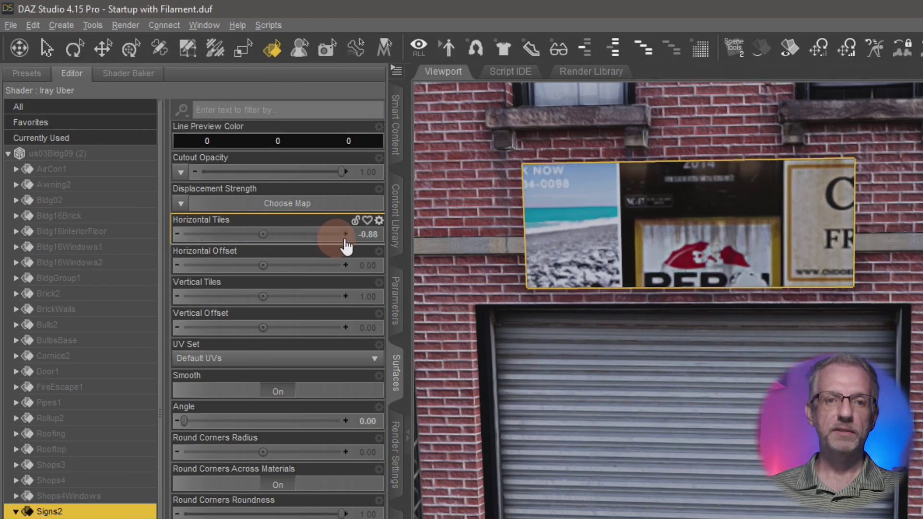
click(372, 235)
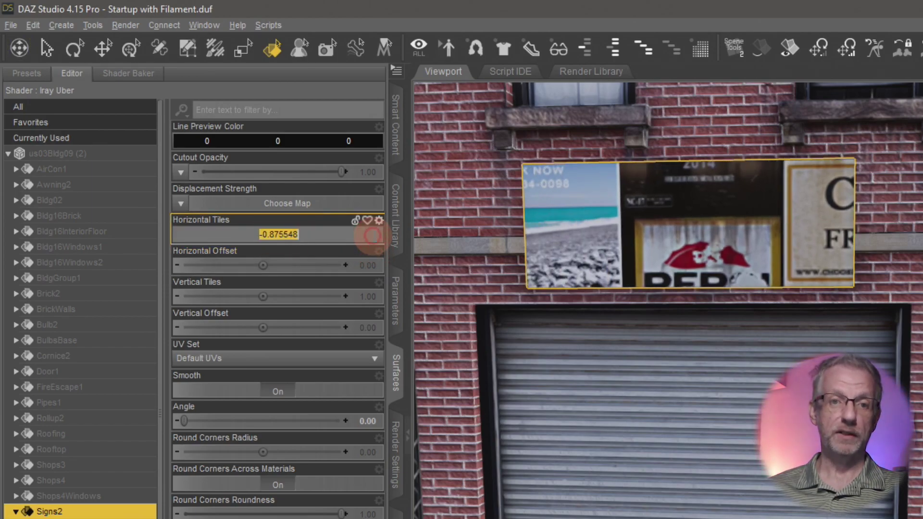
text(-1)
key(Return)
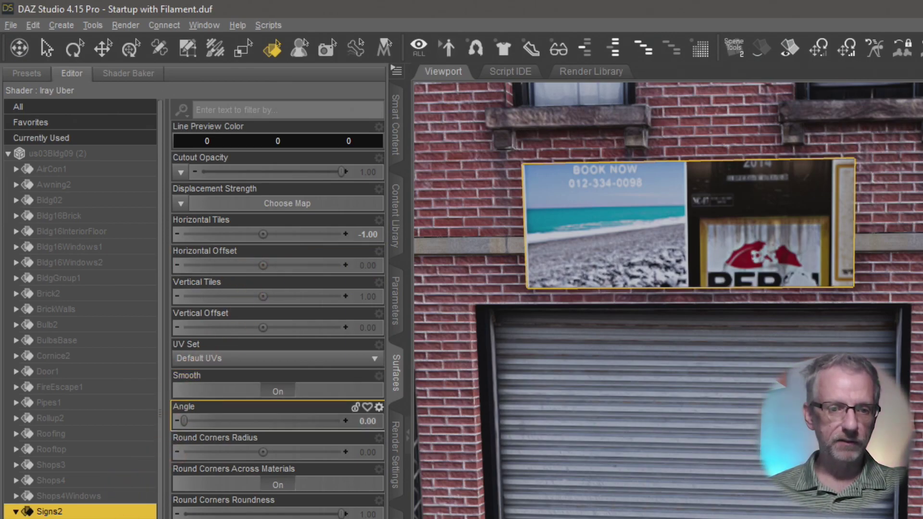
scroll(237, 319, up, 10)
mouse_move(186, 206)
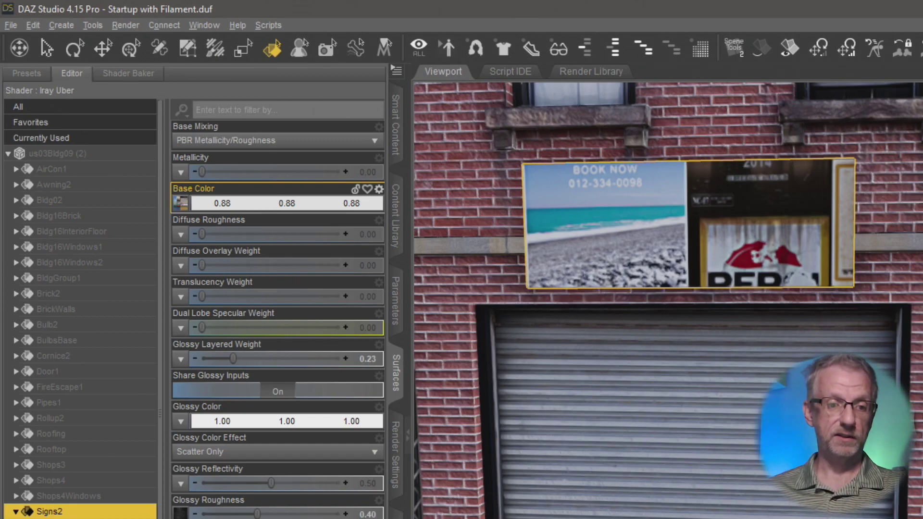
Step: Shift Signs2's Horizontal Offset to 0.48, then zoom out and orbit to check the Choice Cut sign
scroll(217, 381, down, 10)
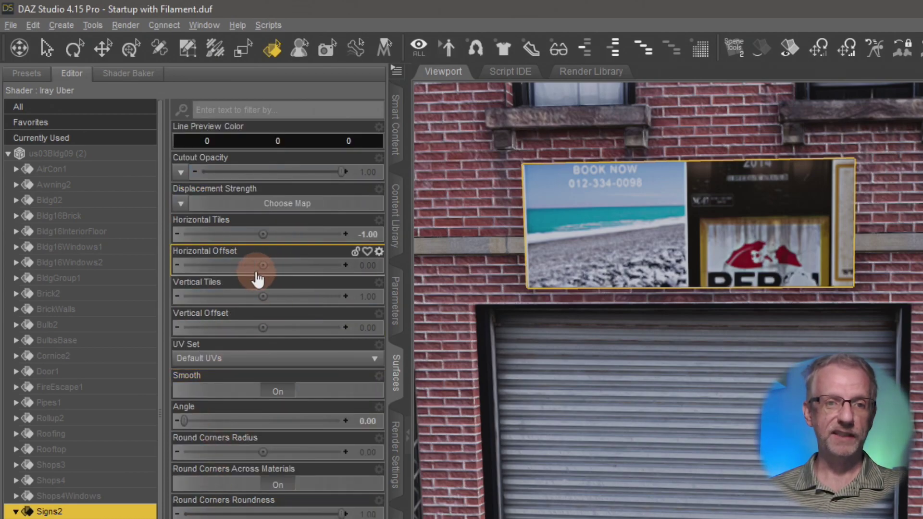
drag(264, 262, 295, 262)
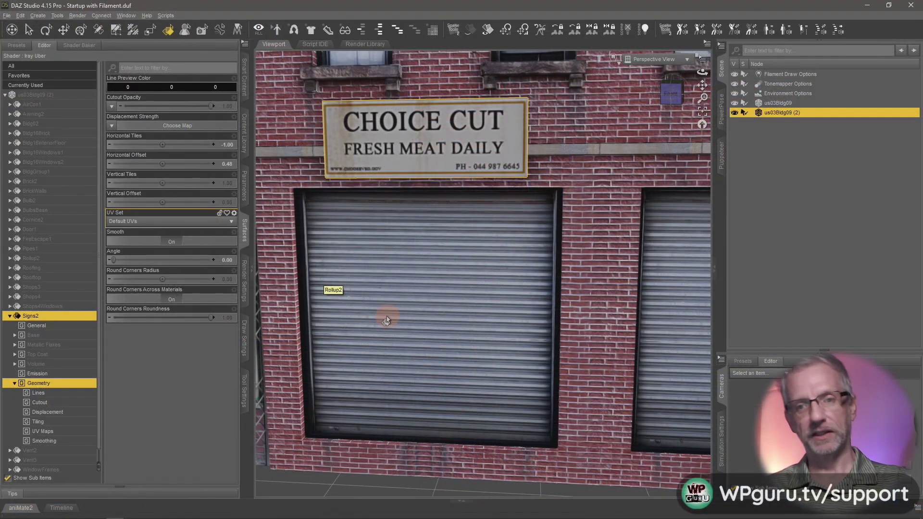
scroll(625, 518, down, 5)
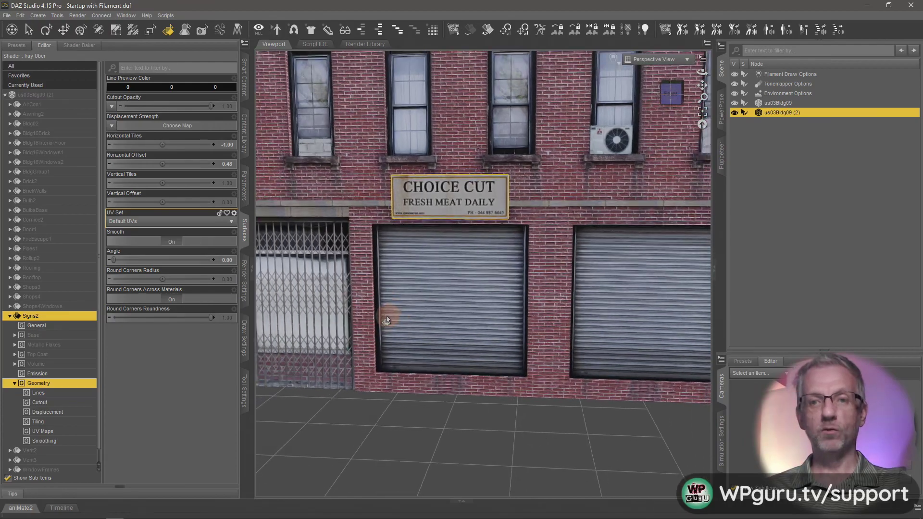
scroll(387, 320, down, 6)
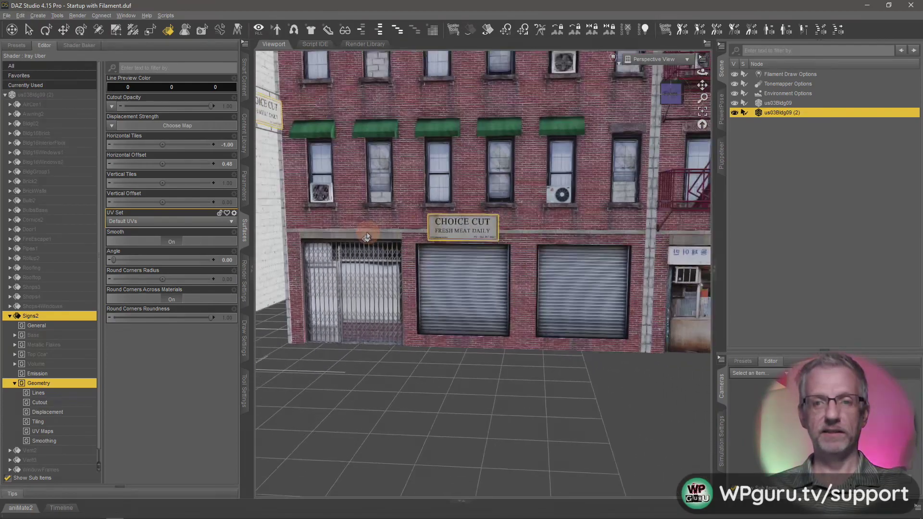
scroll(366, 237, down, 2)
alt+drag(395, 273, 458, 281)
scroll(438, 305, down, 8)
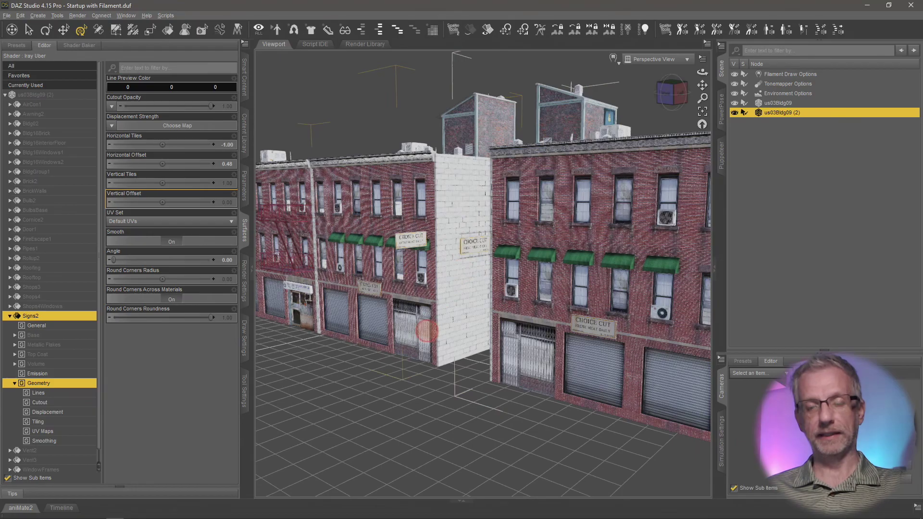
Step: Orbit to an overhead view of both brick buildings and frame the whole building
alt+drag(425, 331, 514, 263)
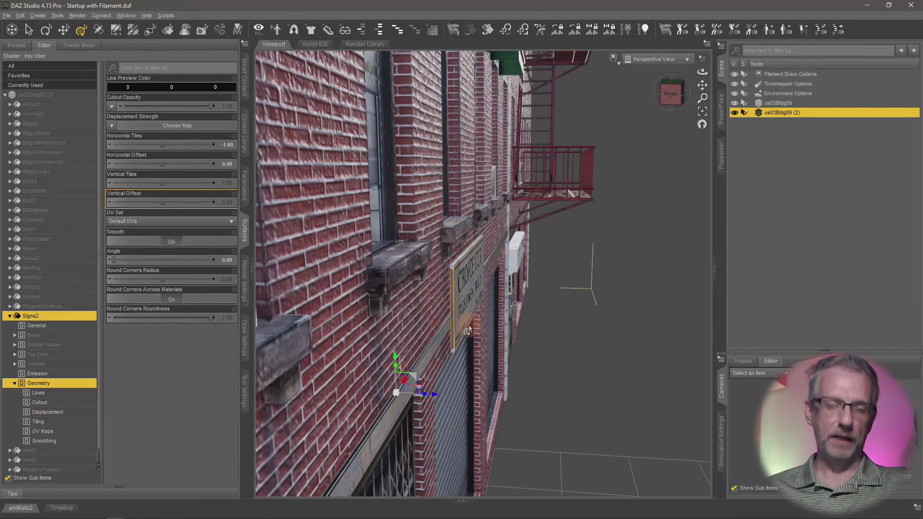
mouse_move(459, 331)
alt+mouse_down()
mouse_move(469, 328)
mouse_move(434, 298)
mouse_move(431, 311)
mouse_move(508, 279)
mouse_move(431, 283)
mouse_move(442, 303)
mouse_move(456, 295)
alt+mouse_up()
key(ctrl+f)
Step: Preview the buildings in the NVIDIA Iray draw style, then return the viewport to Filament (PBR)
click(613, 57)
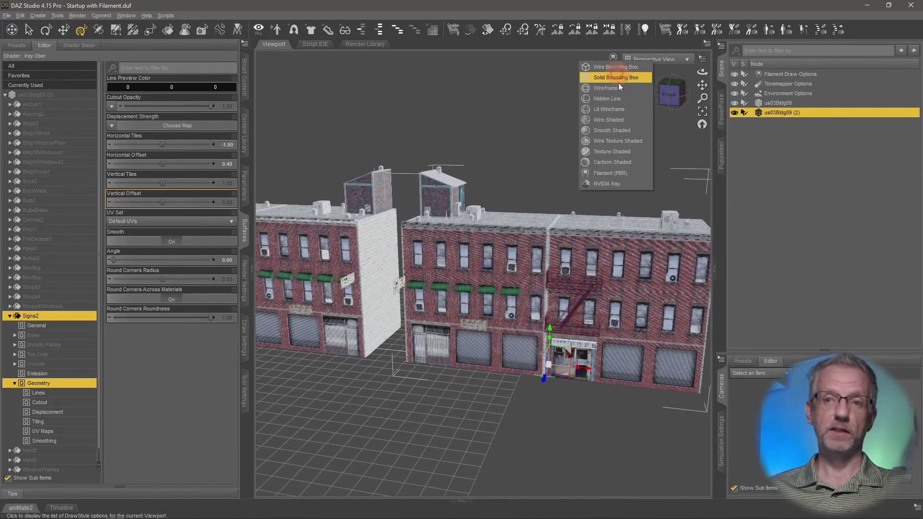
click(605, 182)
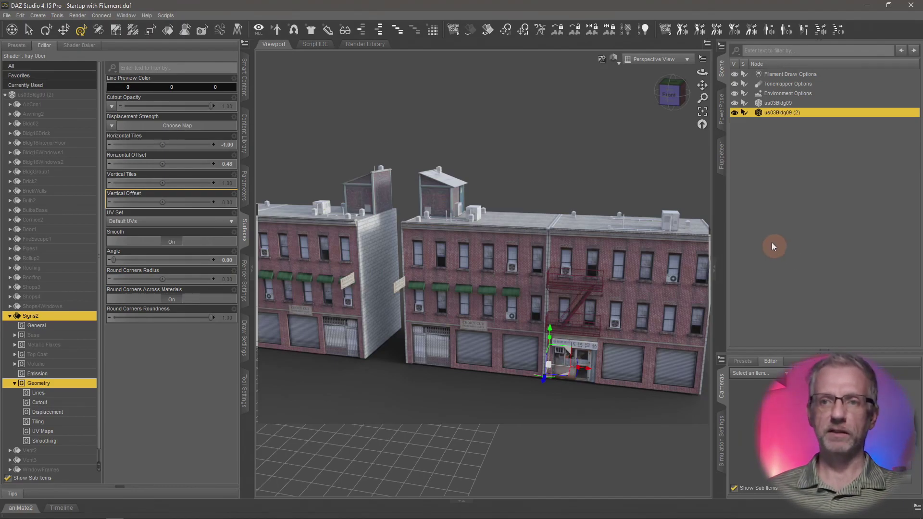
click(616, 64)
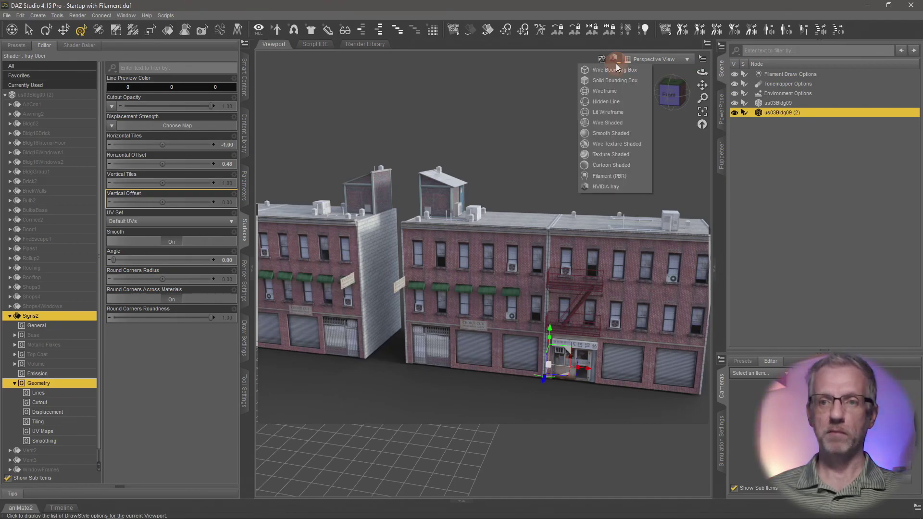
click(631, 177)
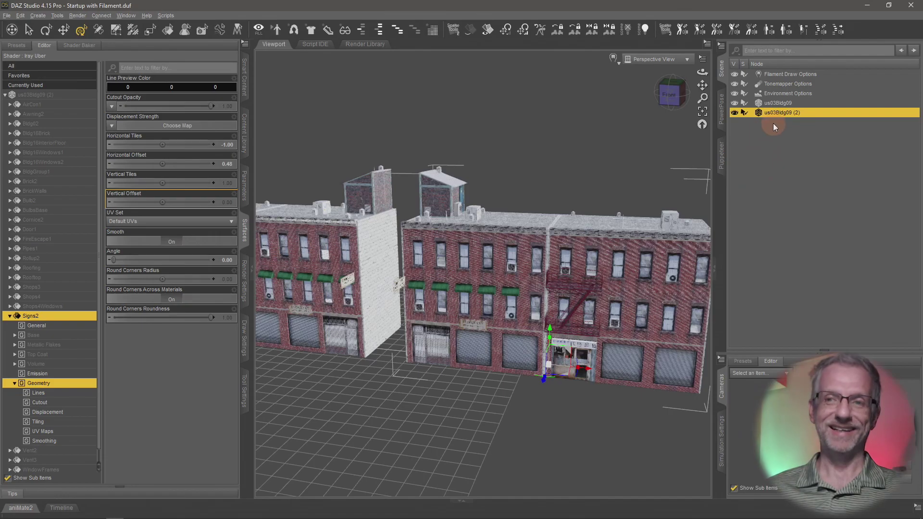
Step: Delete the us03Bldg09 (2) copy and add a default-settings node instance of us03Bldg09
key(Delete)
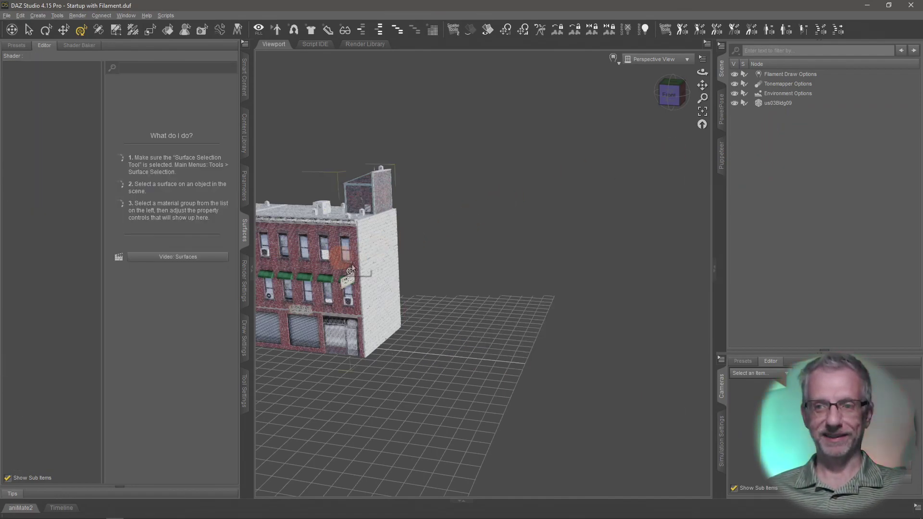
click(783, 102)
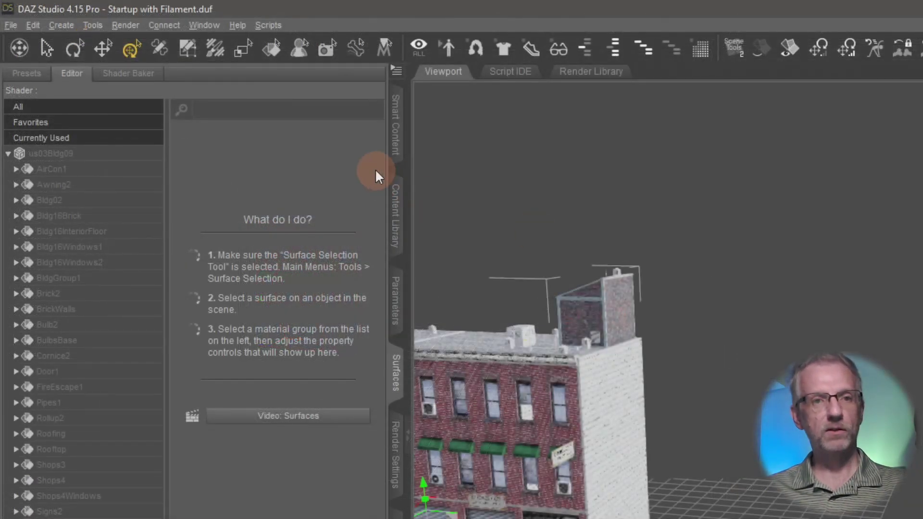
click(62, 25)
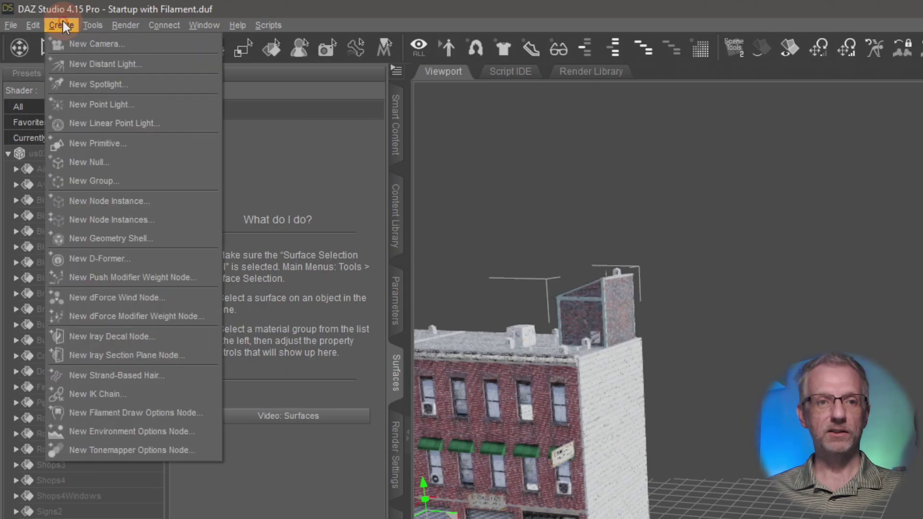
click(154, 201)
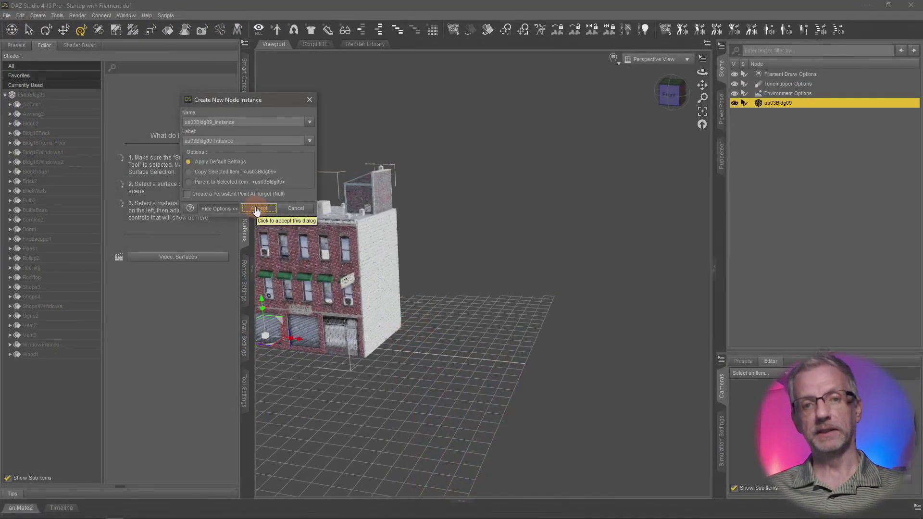
click(417, 338)
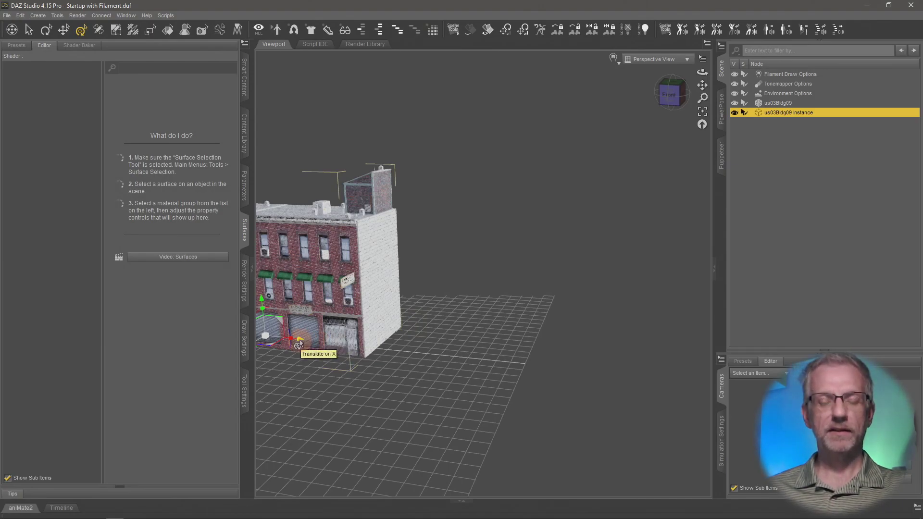
Step: Slide the instance along X beside the original and set its Y Scale to -100%
drag(298, 343, 589, 429)
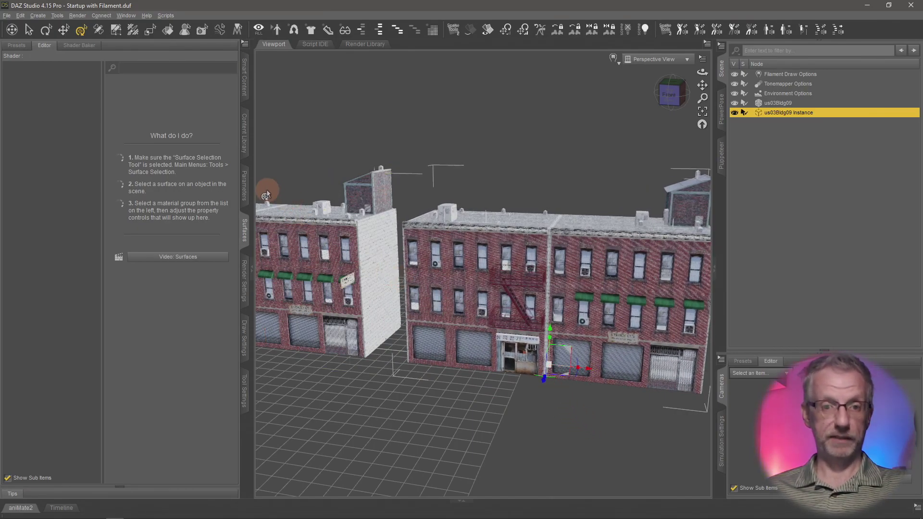
click(243, 185)
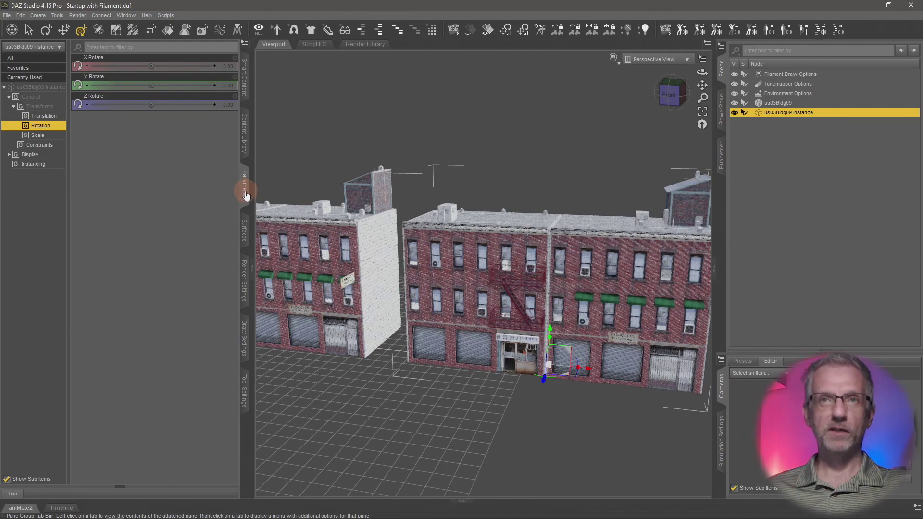
click(42, 136)
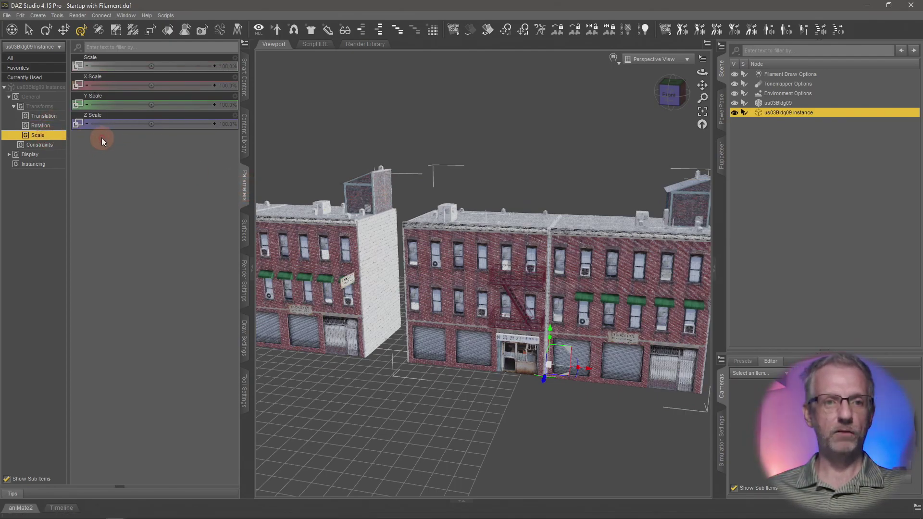
click(226, 103)
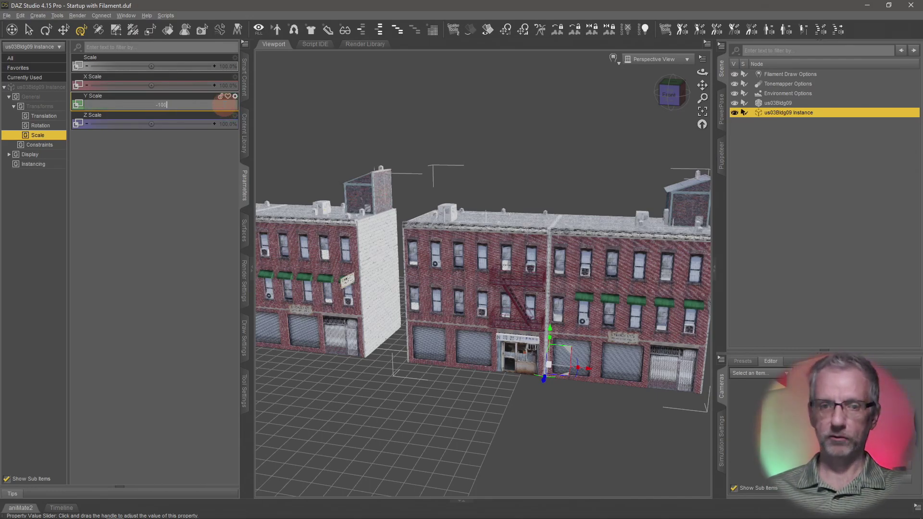
text(-100)
key(Return)
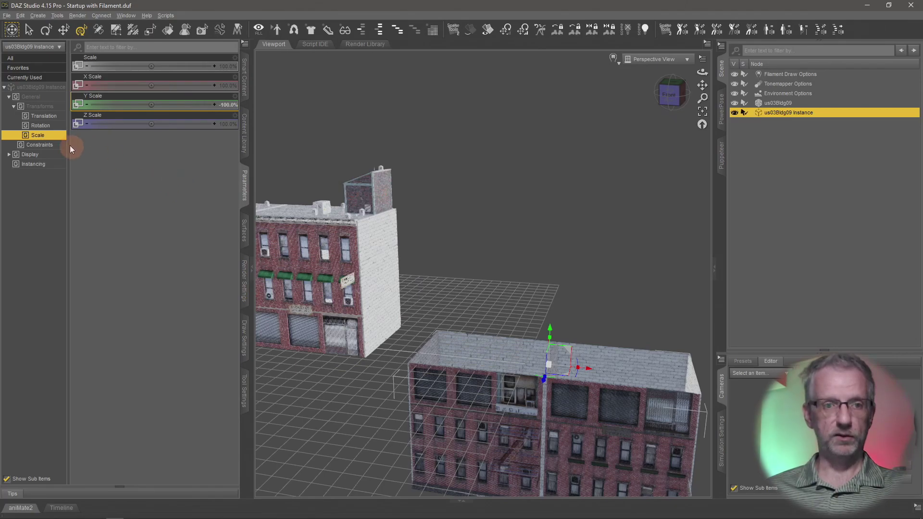
Step: Set the instance's Z Rotate to 180 so it stands upright
click(55, 126)
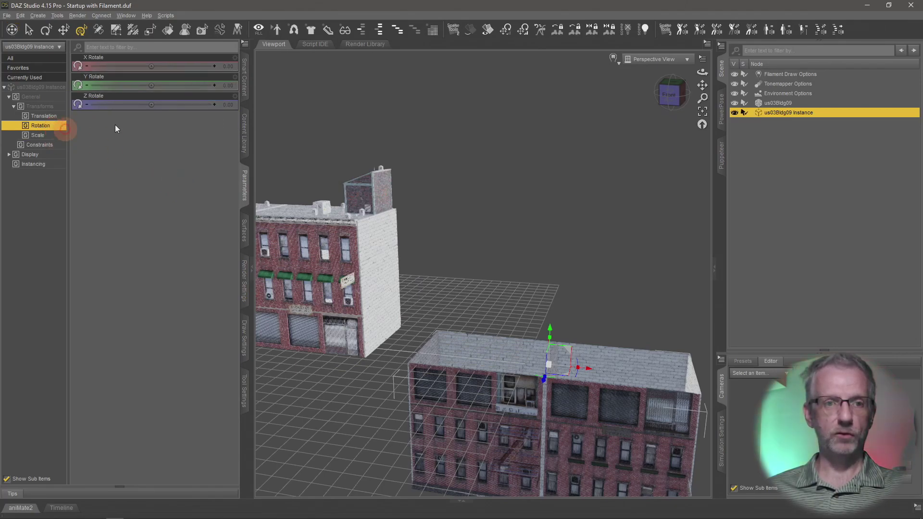
click(232, 107)
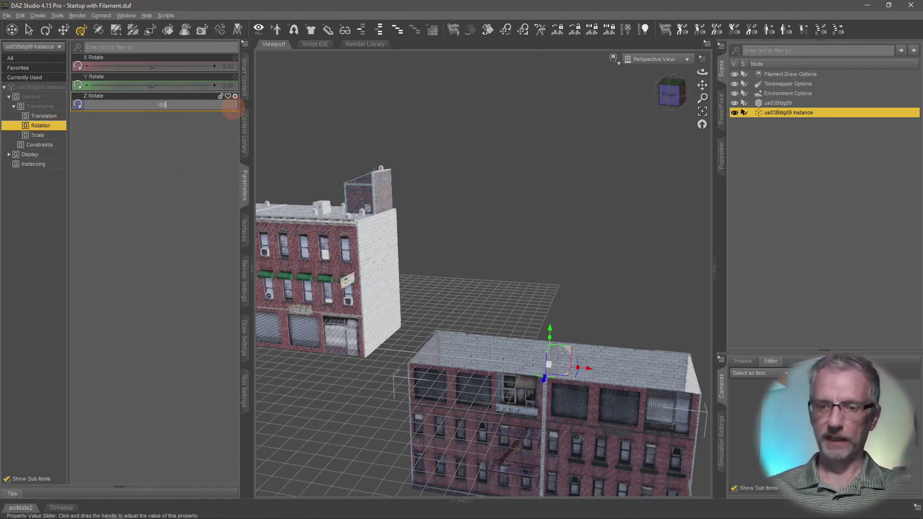
key(Return)
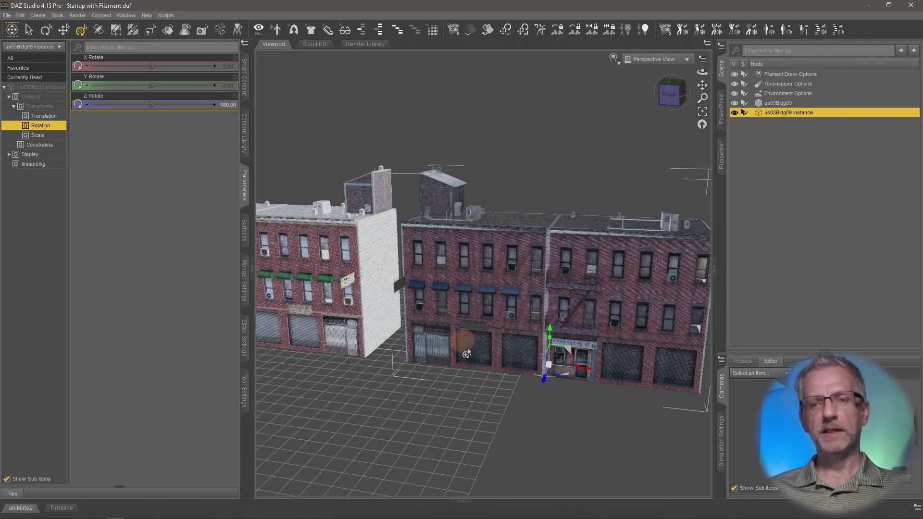
drag(463, 352, 470, 353)
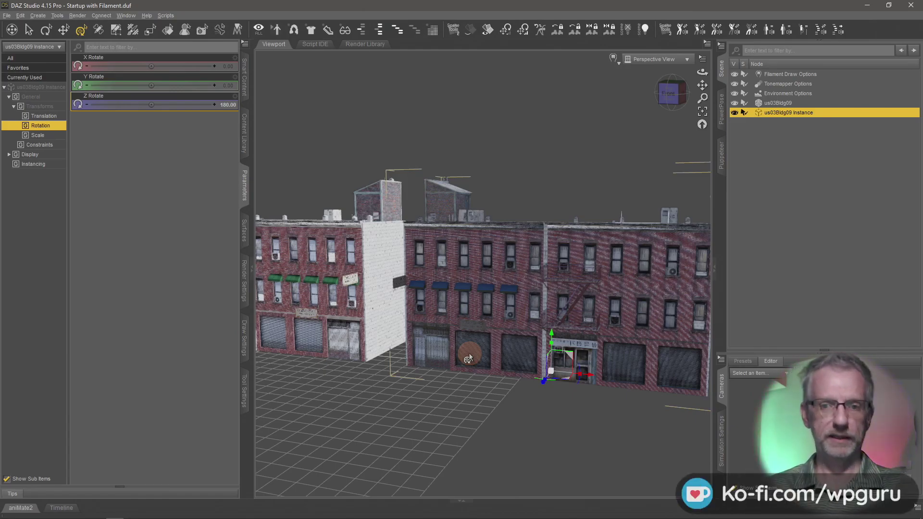
Step: Switch to Texture Shaded, orbit down onto both buildings, then preview them in NVIDIA Iray
click(613, 58)
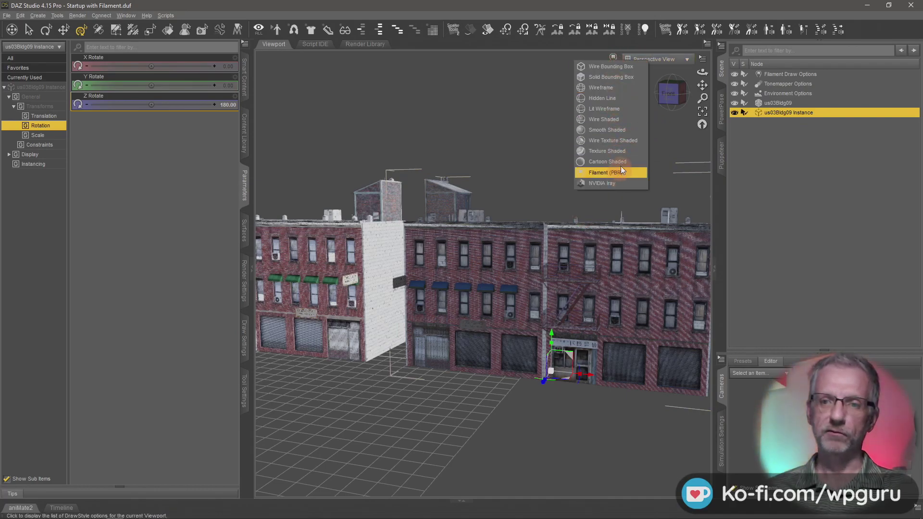
click(624, 153)
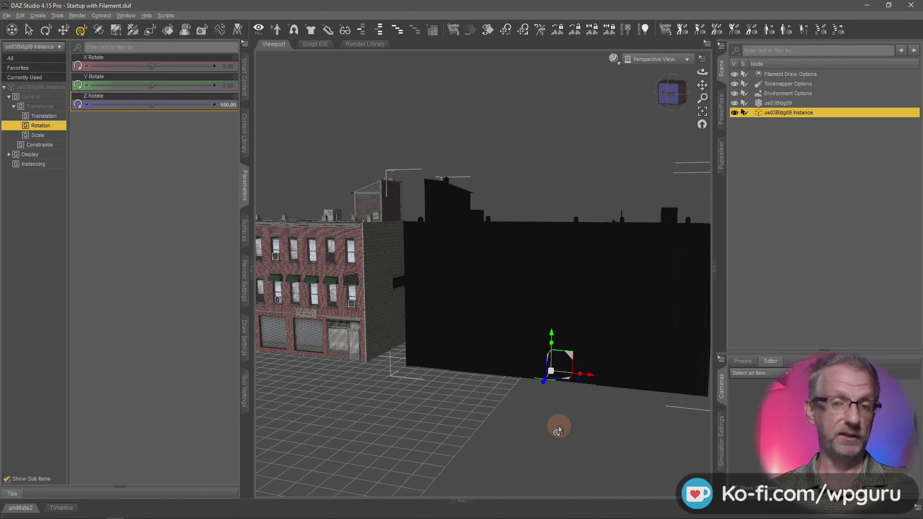
alt+drag(486, 365, 487, 365)
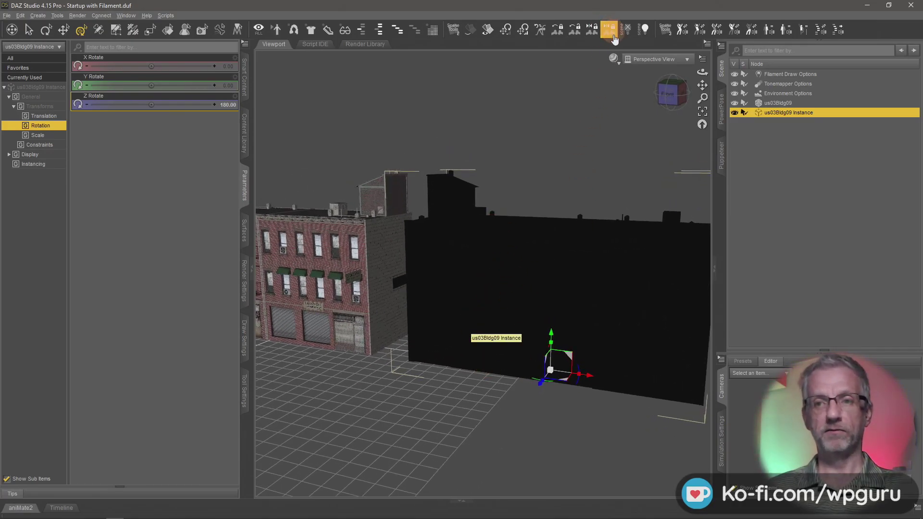
click(612, 58)
click(615, 178)
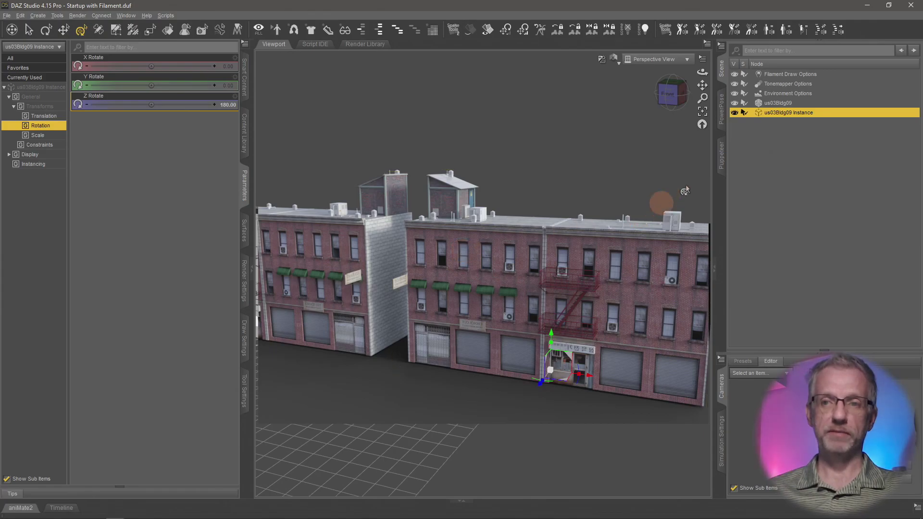
drag(501, 206, 513, 204)
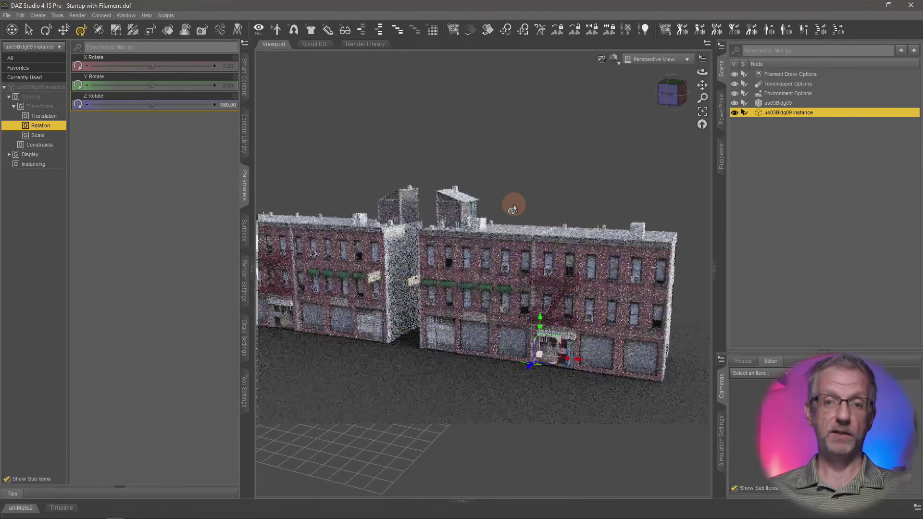
drag(422, 264, 424, 306)
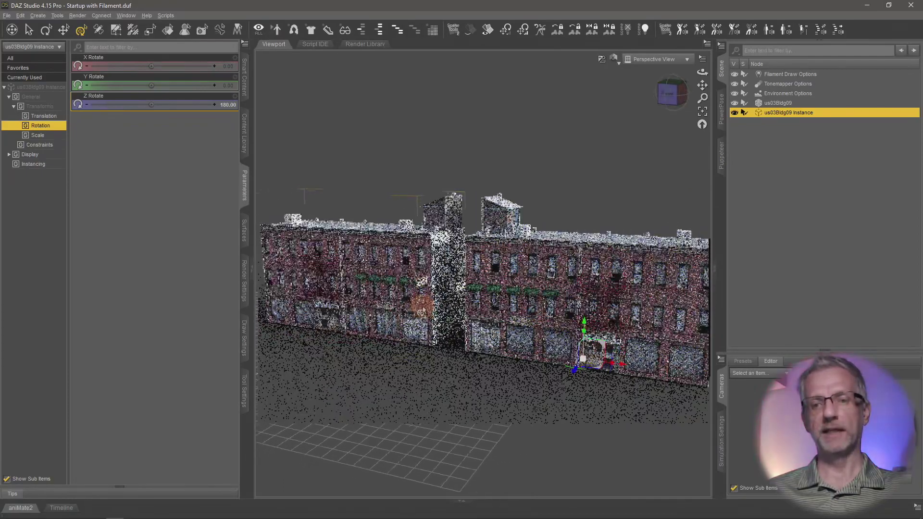